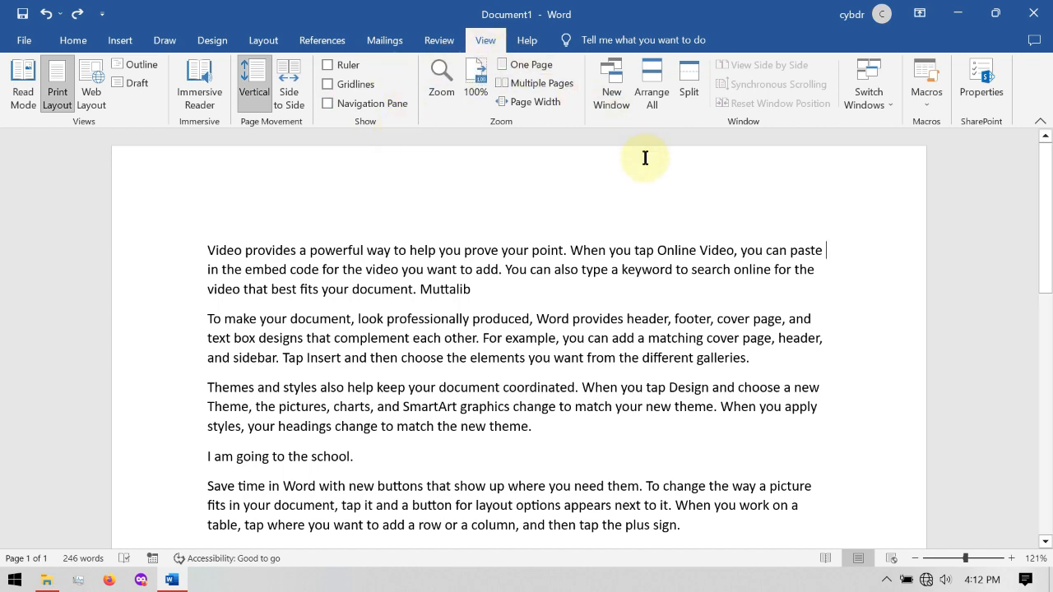
# - Set the document's zoom level to 100%
pyautogui.click(958, 558)
pyautogui.moveTo(978, 555); pyautogui.dragTo(962, 558)
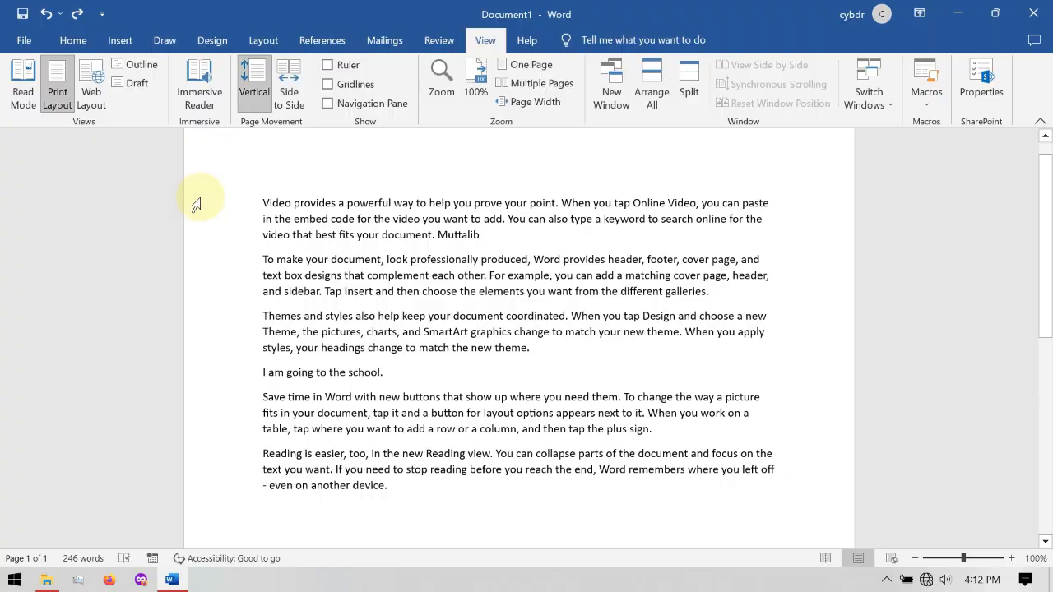
pyautogui.click(58, 43)
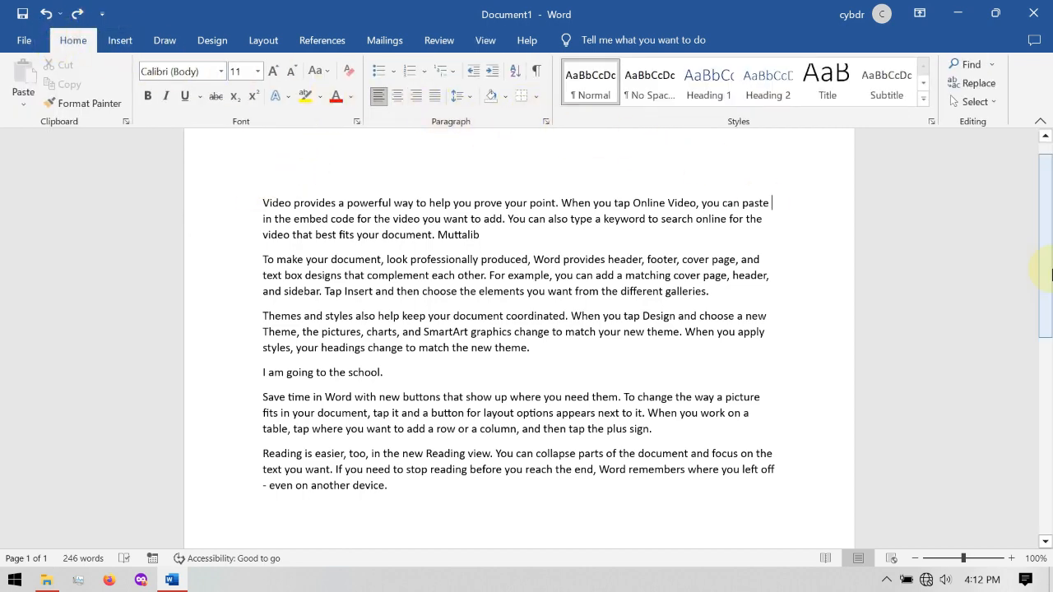
pyautogui.scroll(-3, 1052, 232)
pyautogui.scroll(4, 1052, 197)
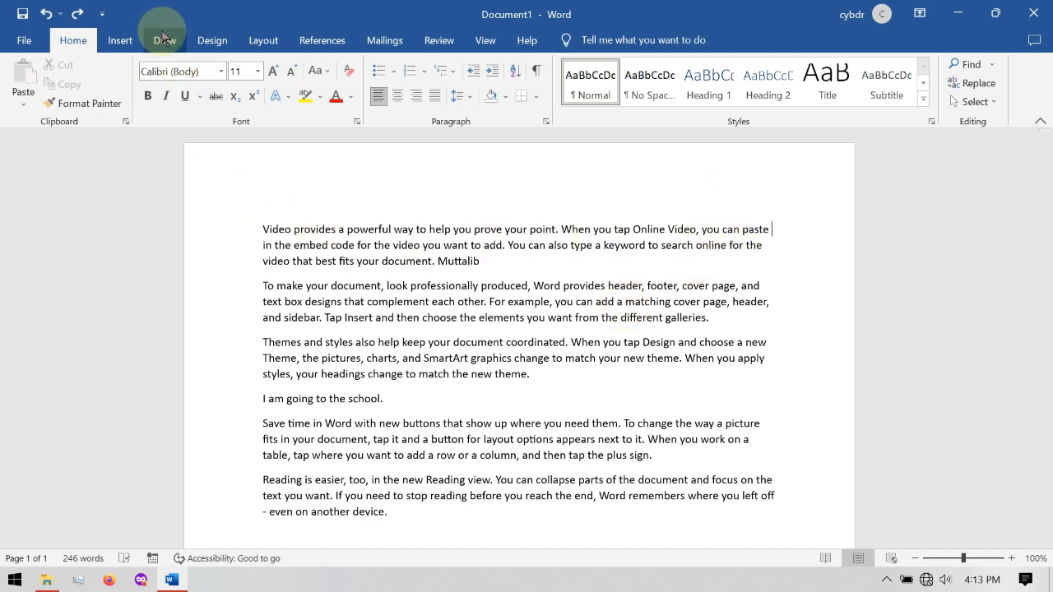
pyautogui.click(120, 41)
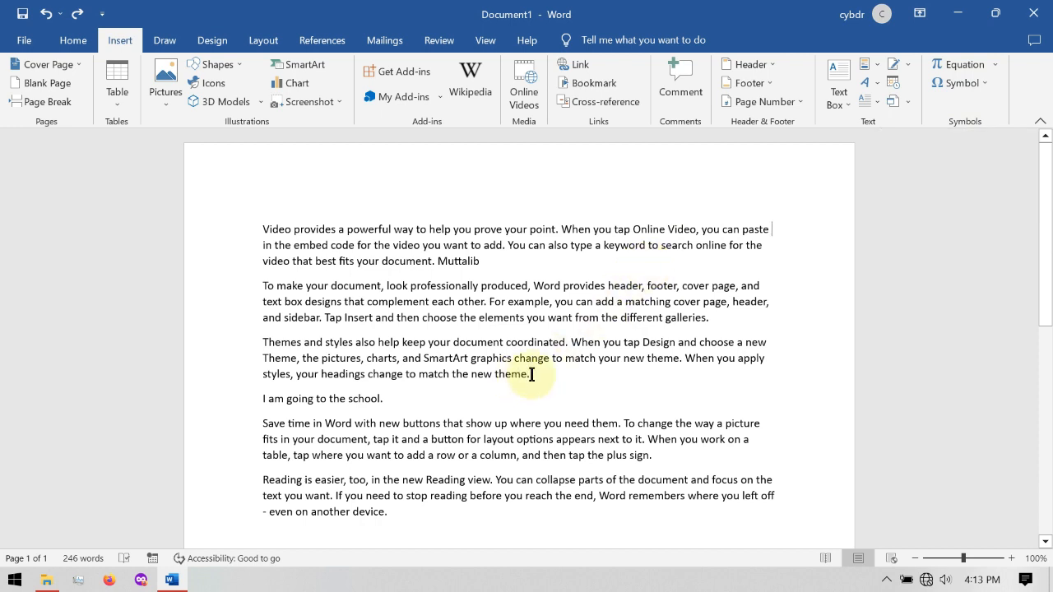
pyautogui.click(997, 64)
pyautogui.moveTo(1049, 129); pyautogui.dragTo(1050, 161)
pyautogui.click(569, 199)
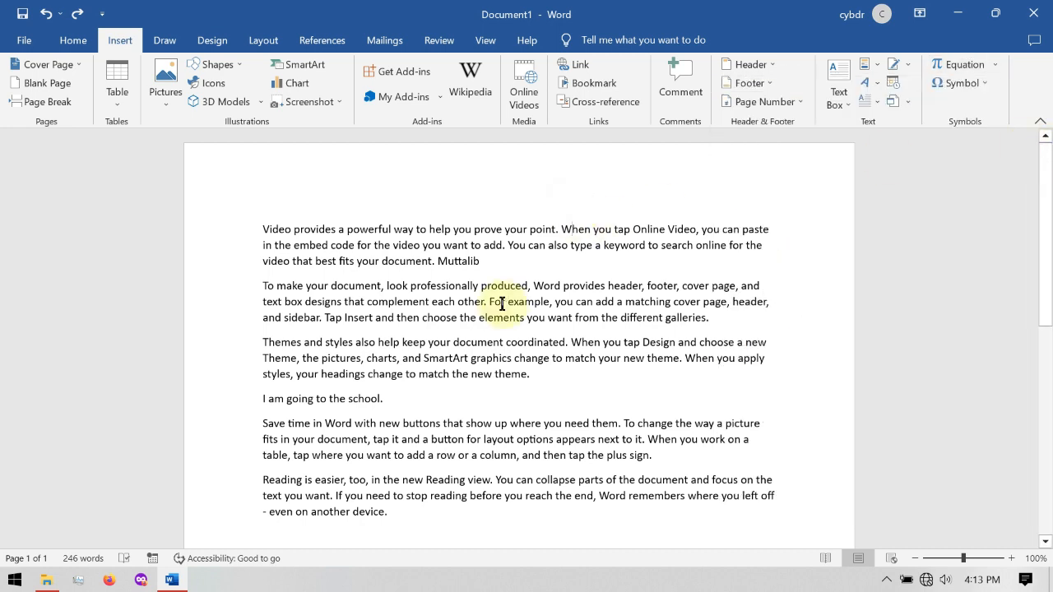
# - Create a new blank document and insert the built-in Area of Circle equation
pyautogui.hotkey('ctrl', 'n')
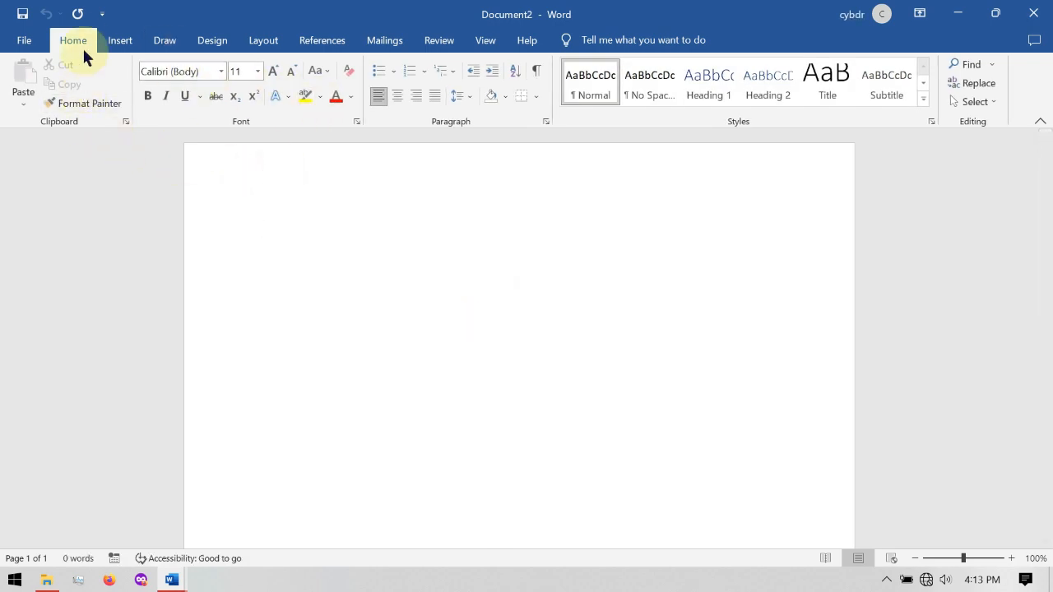
pyautogui.click(122, 38)
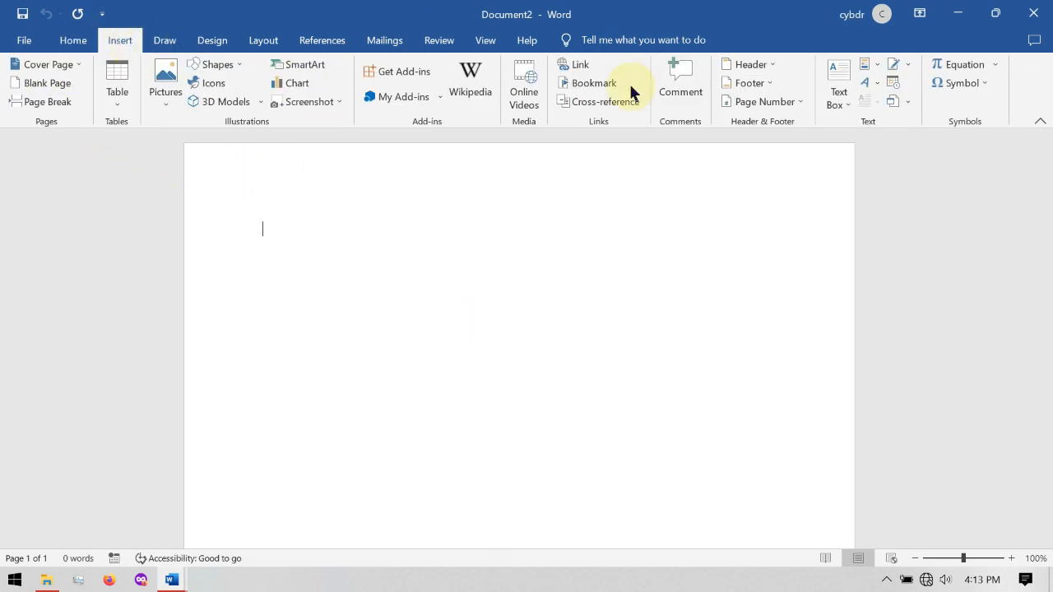
pyautogui.click(996, 64)
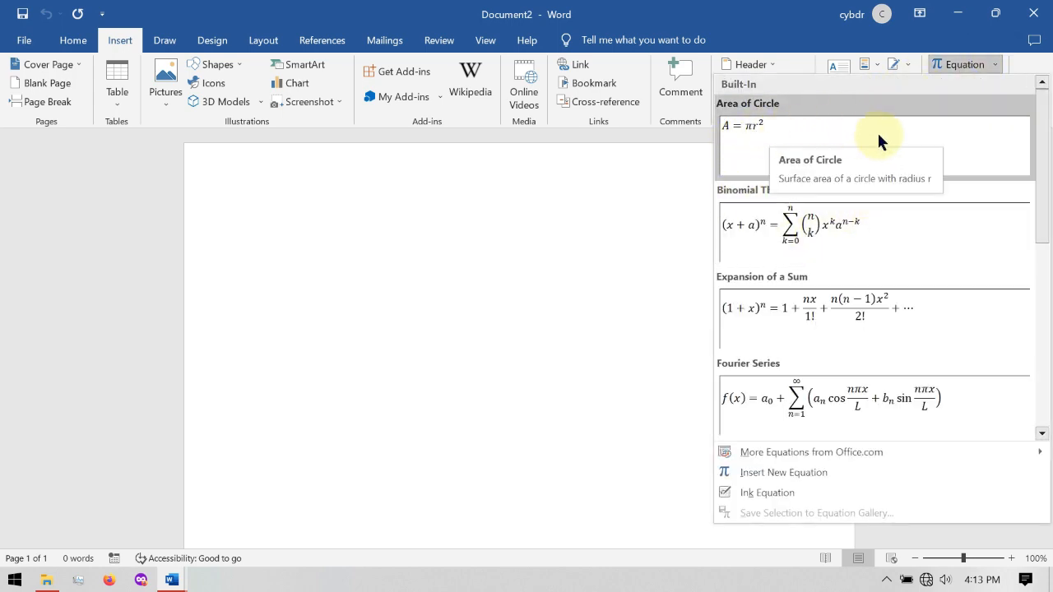
pyautogui.click(741, 148)
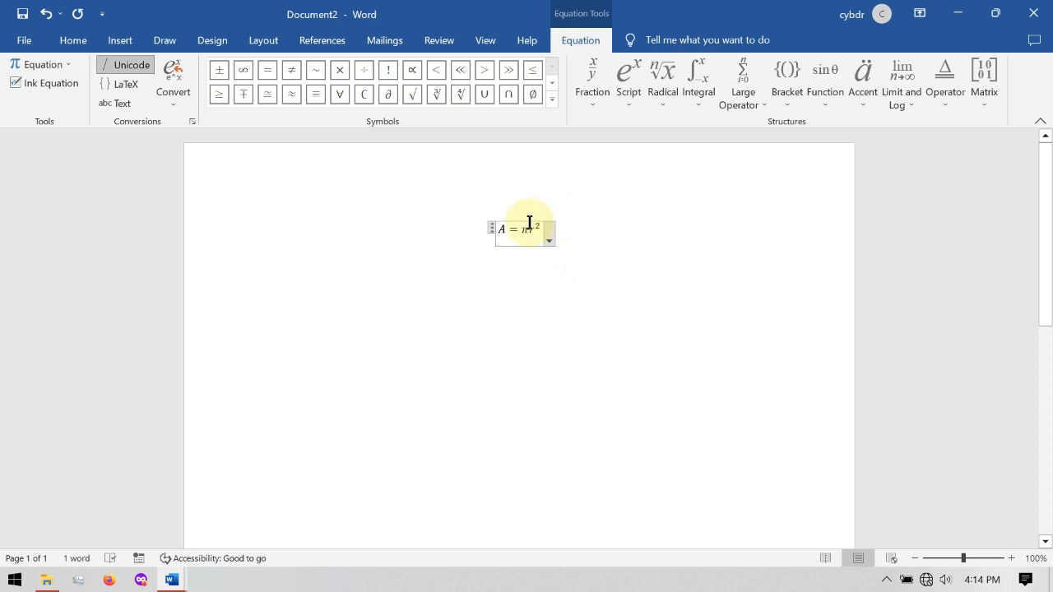
pyautogui.click(549, 239)
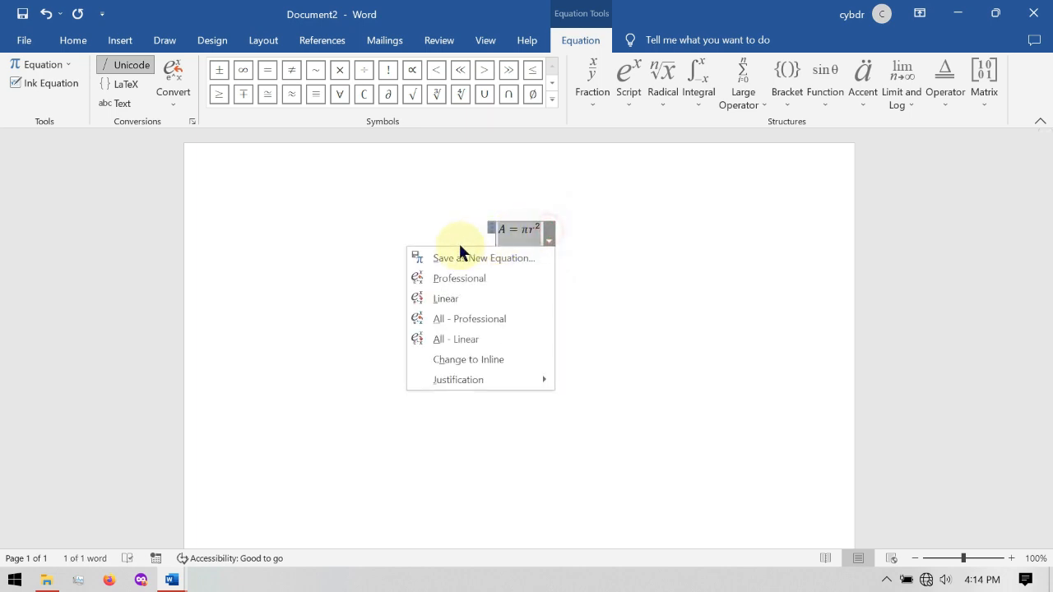
pyautogui.click(438, 218)
pyautogui.click(588, 242)
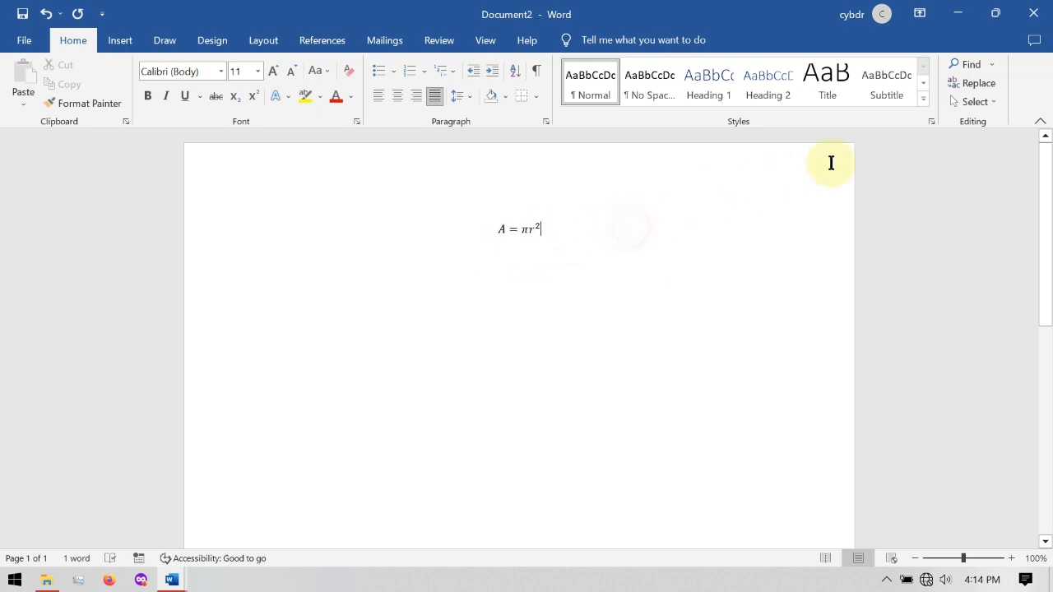
# - Insert the built-in Binomial Theorem equation directly after the Area of Circle equation
pyautogui.click(122, 41)
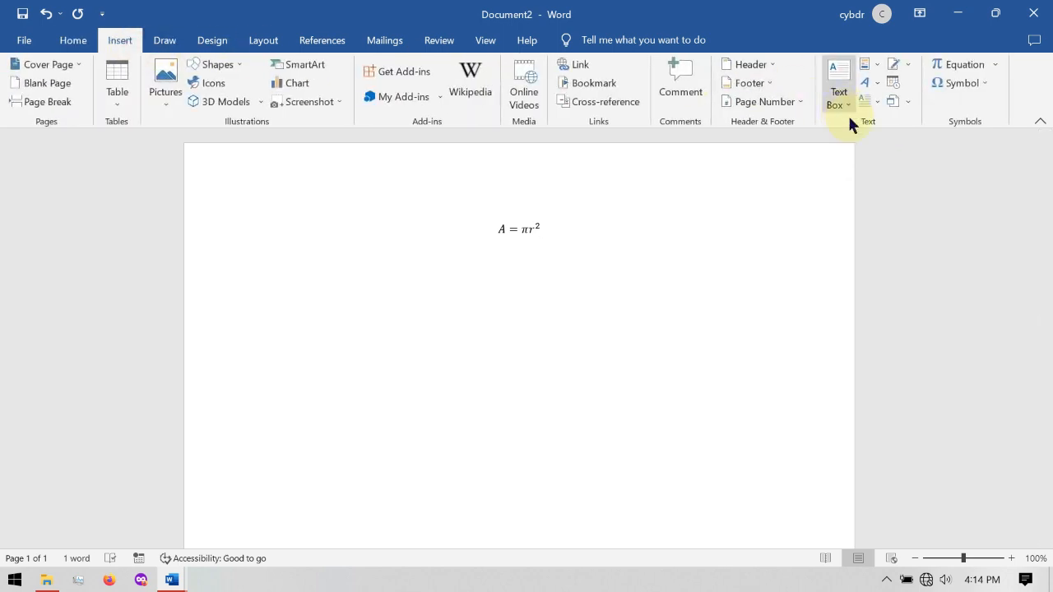
pyautogui.click(996, 65)
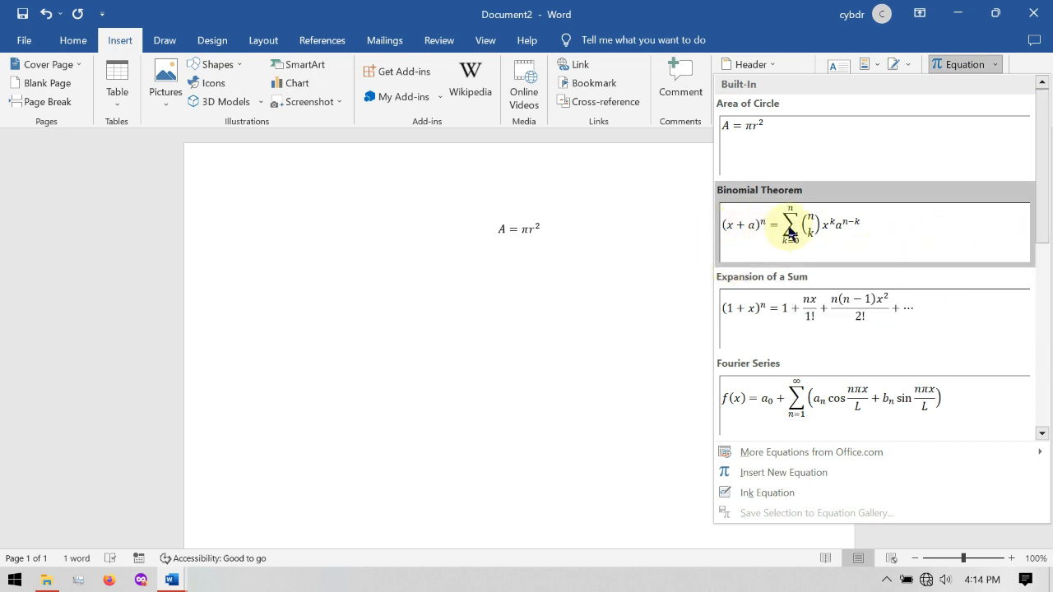
pyautogui.click(833, 227)
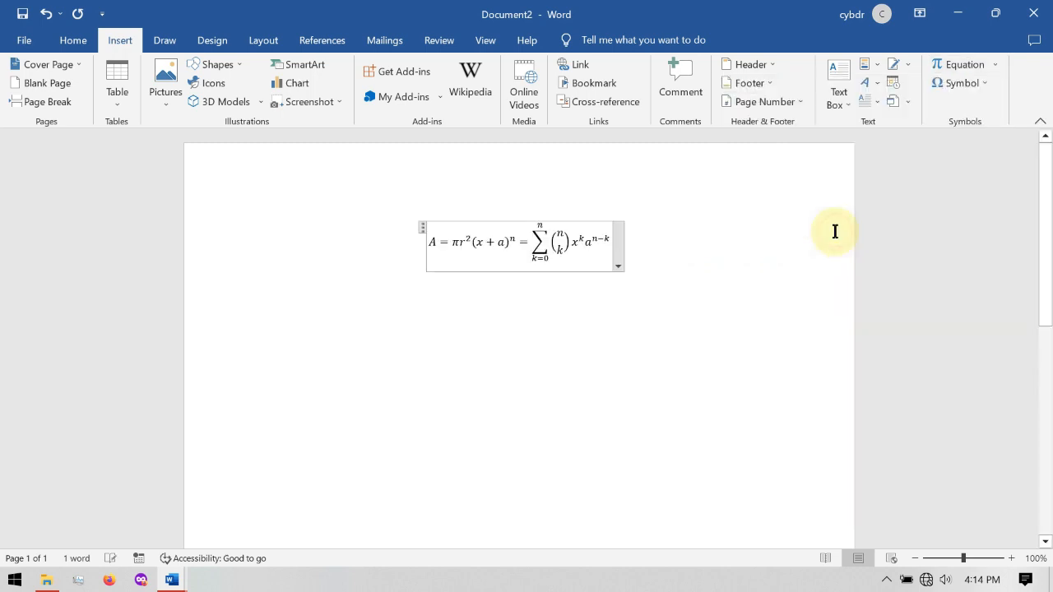
pyautogui.click(471, 242)
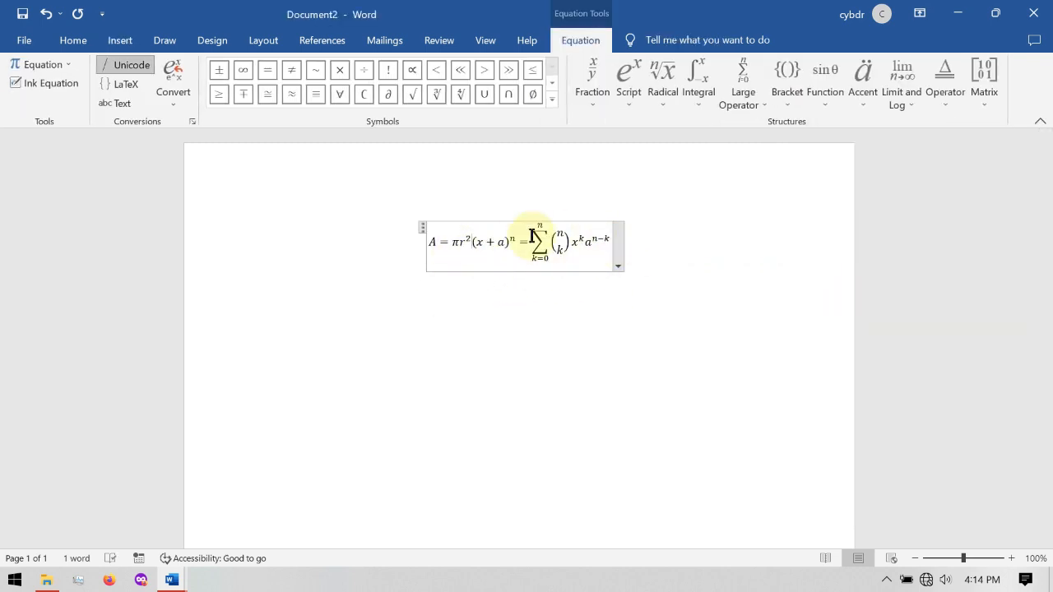
pyautogui.click(421, 228)
pyautogui.moveTo(421, 228)
pyautogui.mouseDown()
pyautogui.moveTo(350, 214)
pyautogui.moveTo(371, 218)
pyautogui.mouseUp()
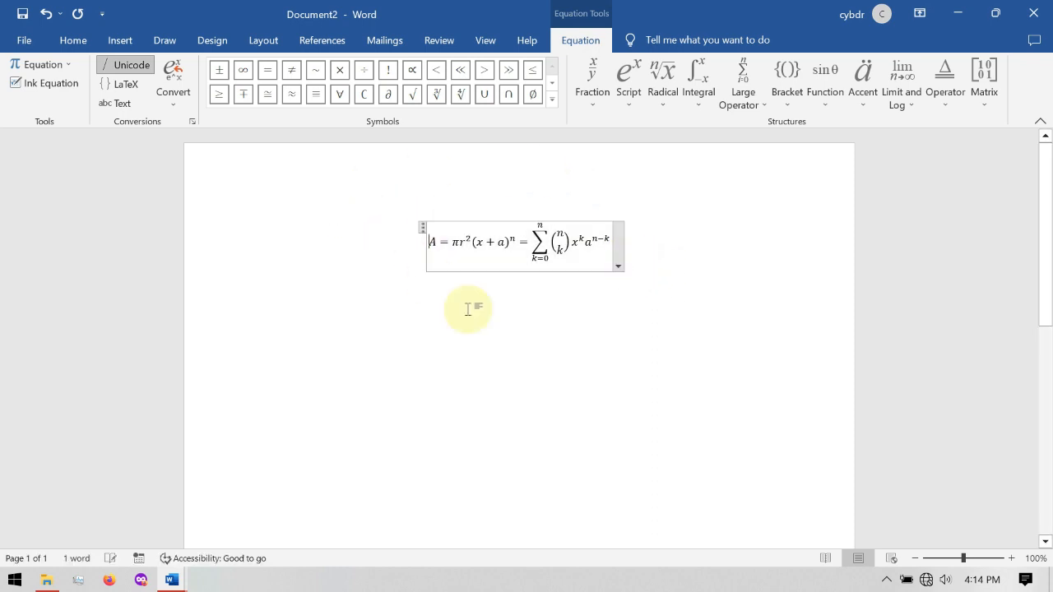
pyautogui.click(469, 310)
pyautogui.click(708, 253)
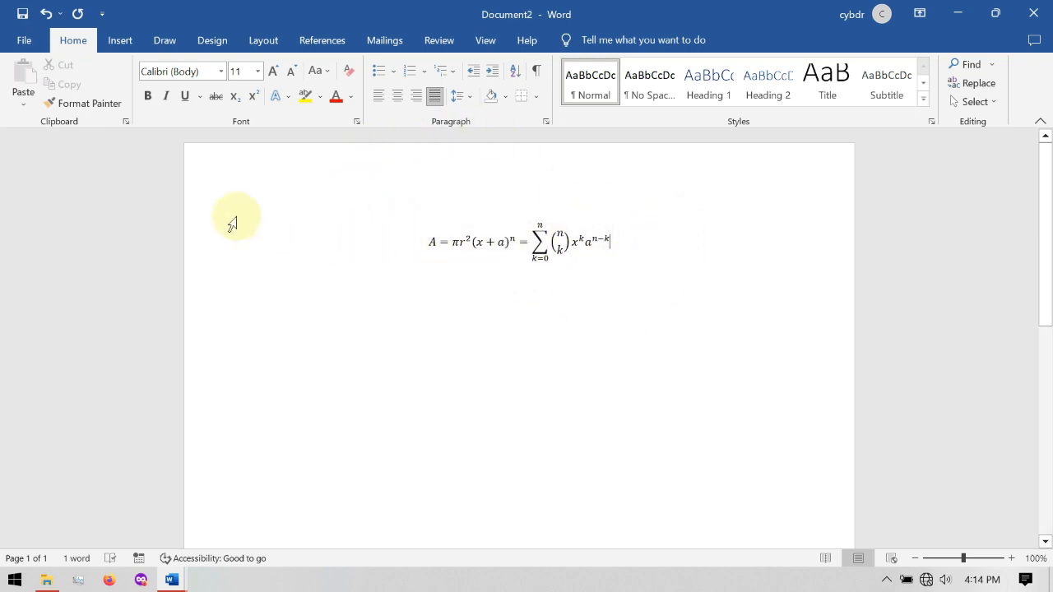
# - Insert the Greek Small Letter Beta symbol (β) on the line below the equation
pyautogui.click(129, 41)
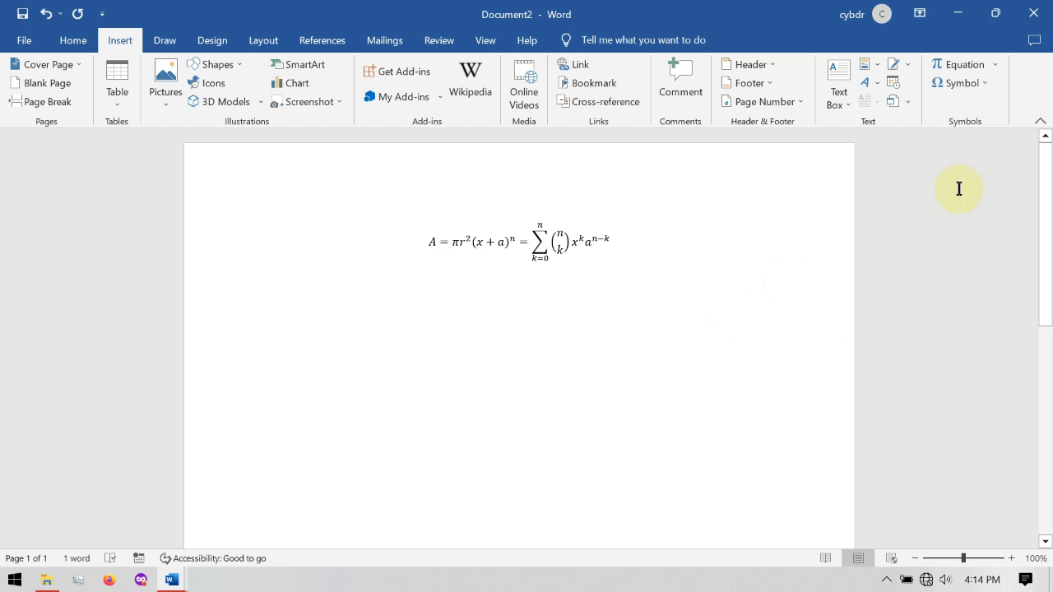
pyautogui.click(987, 84)
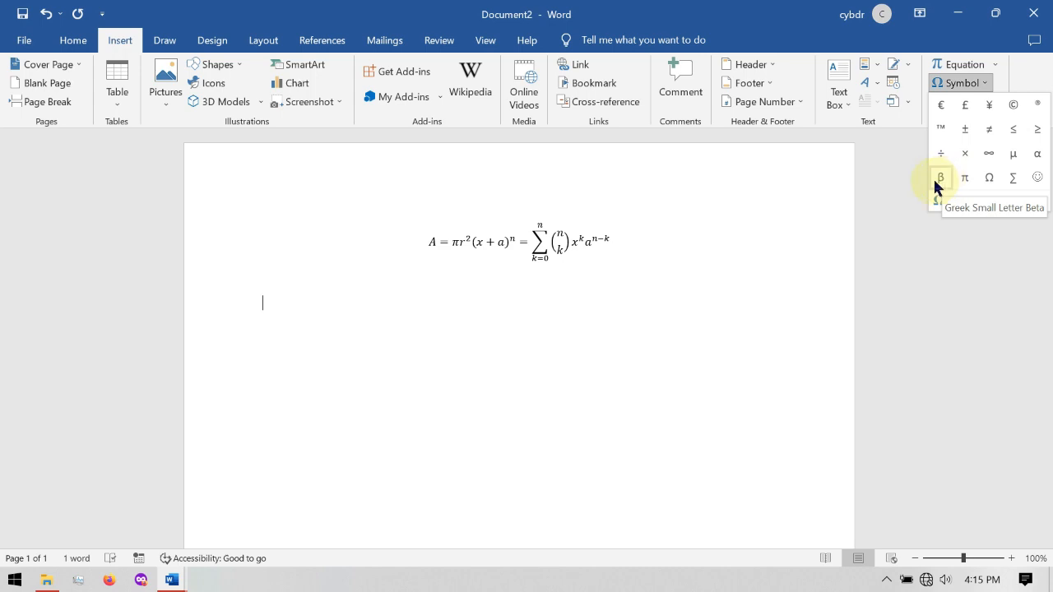
pyautogui.click(316, 335)
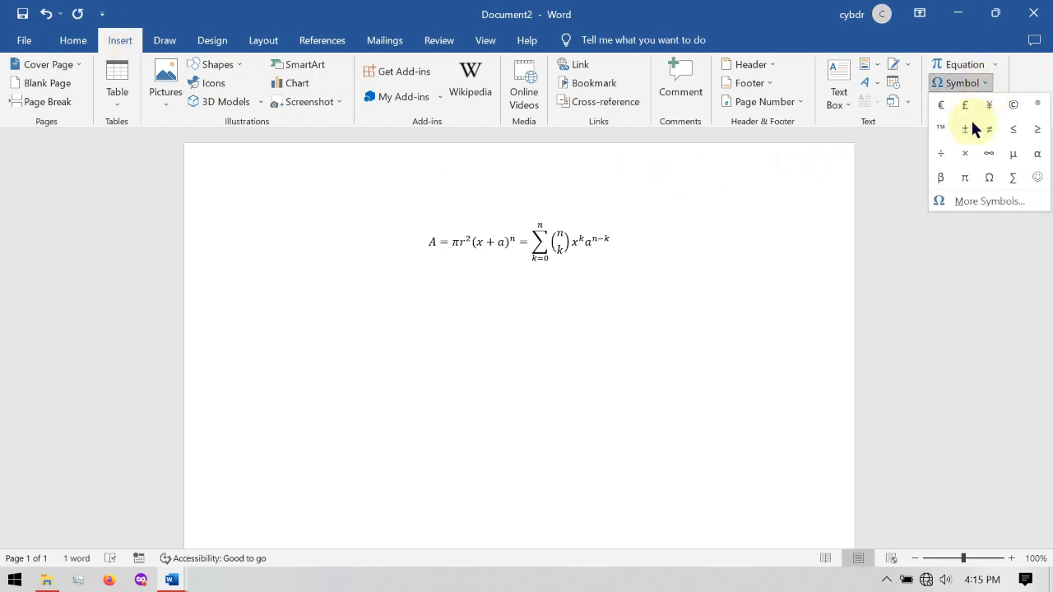
pyautogui.click(940, 177)
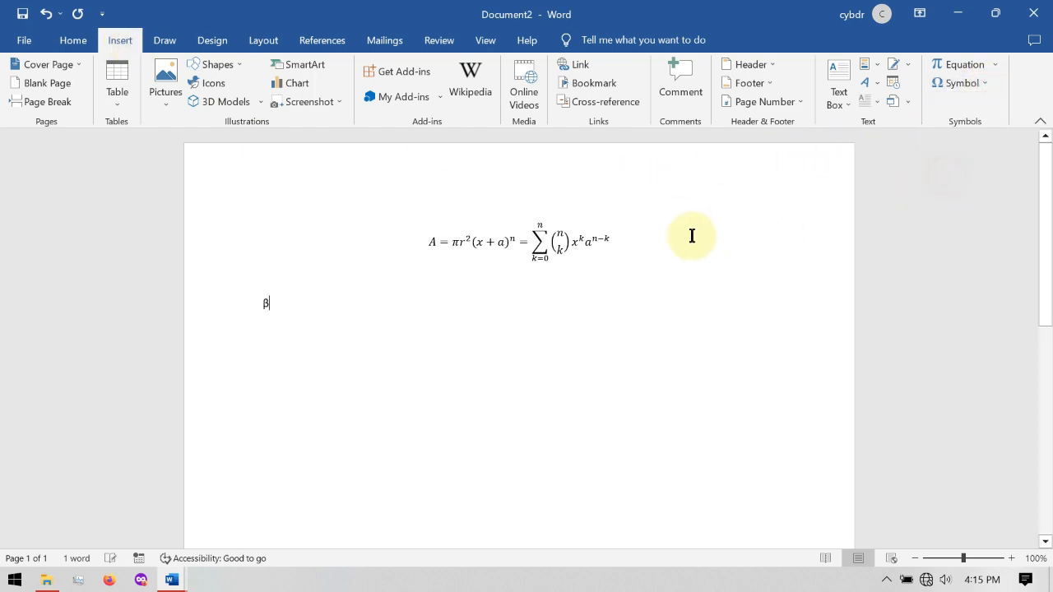
pyautogui.moveTo(223, 282); pyautogui.dragTo(313, 317)
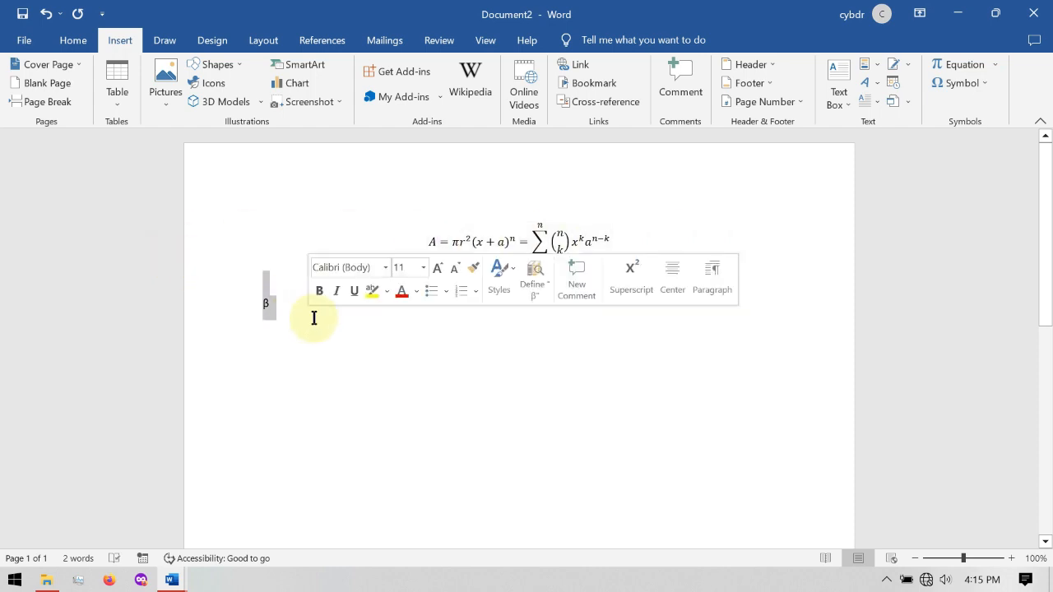
pyautogui.click(311, 365)
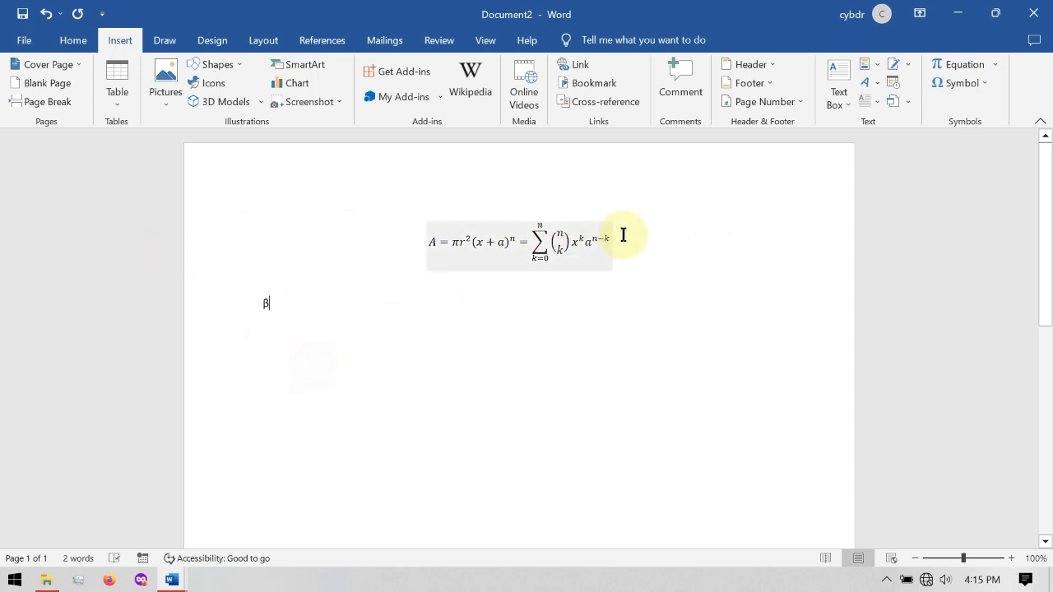
# - Insert the Ỗ symbol (character code 1ED6) from the Latin Extended Additional subset after the β
pyautogui.click(985, 83)
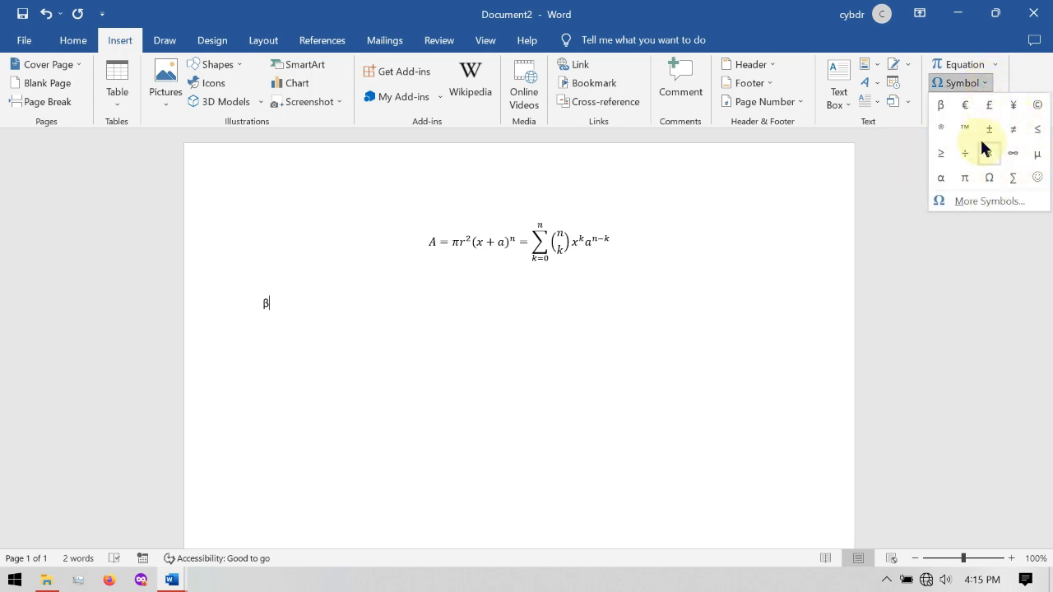
pyautogui.click(987, 201)
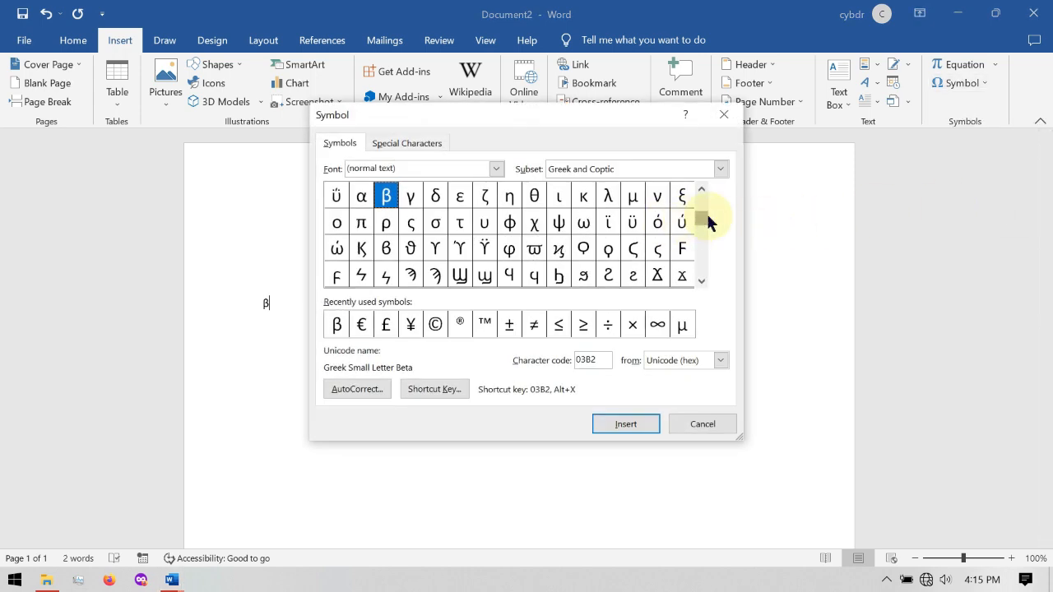
pyautogui.moveTo(702, 227); pyautogui.dragTo(702, 238)
pyautogui.click(701, 280)
pyautogui.moveTo(702, 282); pyautogui.dragTo(704, 285)
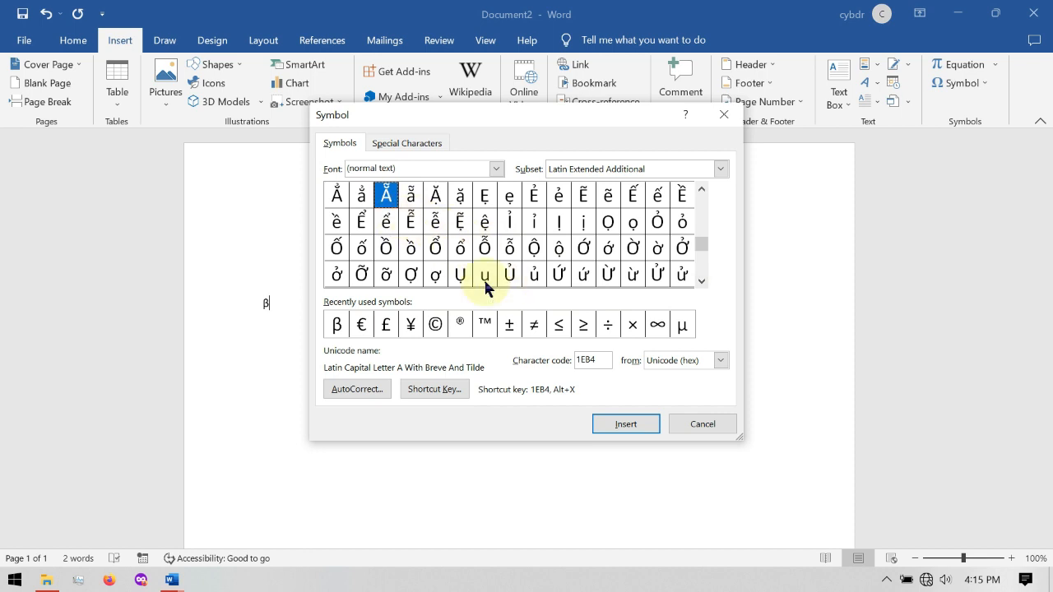
pyautogui.click(485, 248)
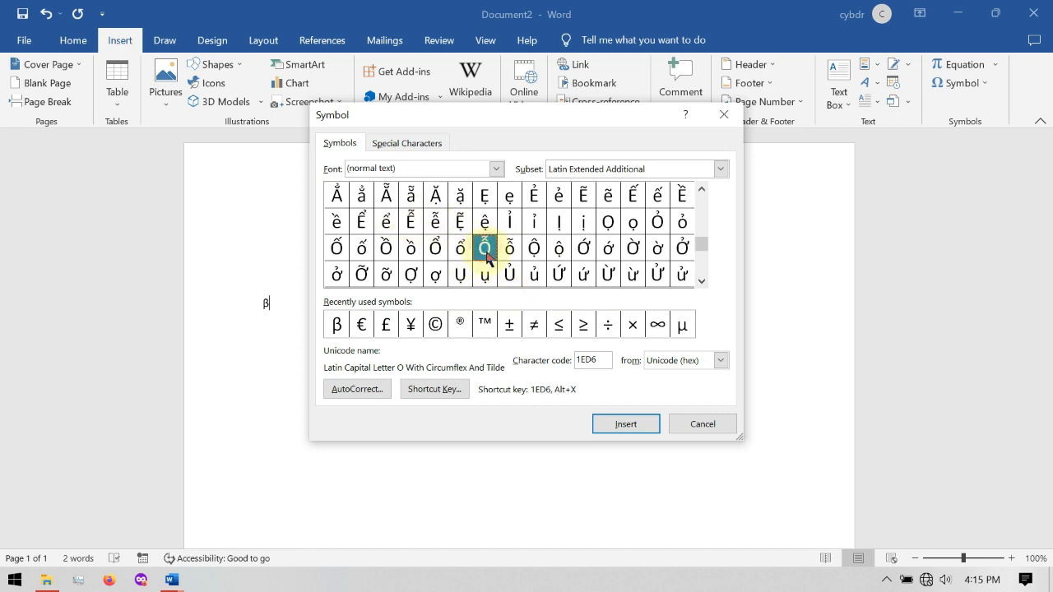
pyautogui.click(626, 423)
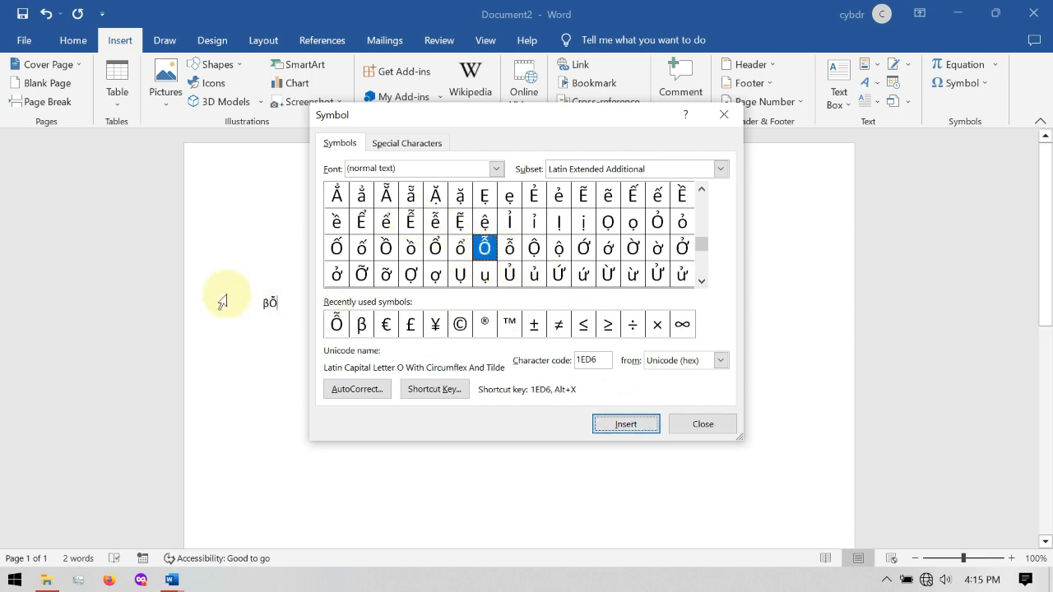
pyautogui.doubleClick(270, 305)
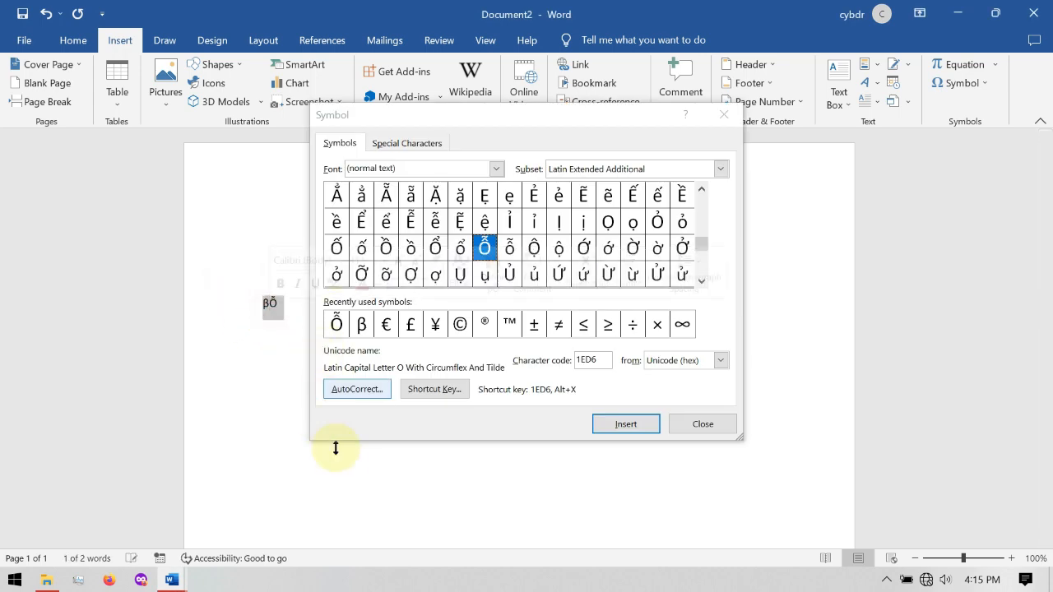
pyautogui.click(377, 464)
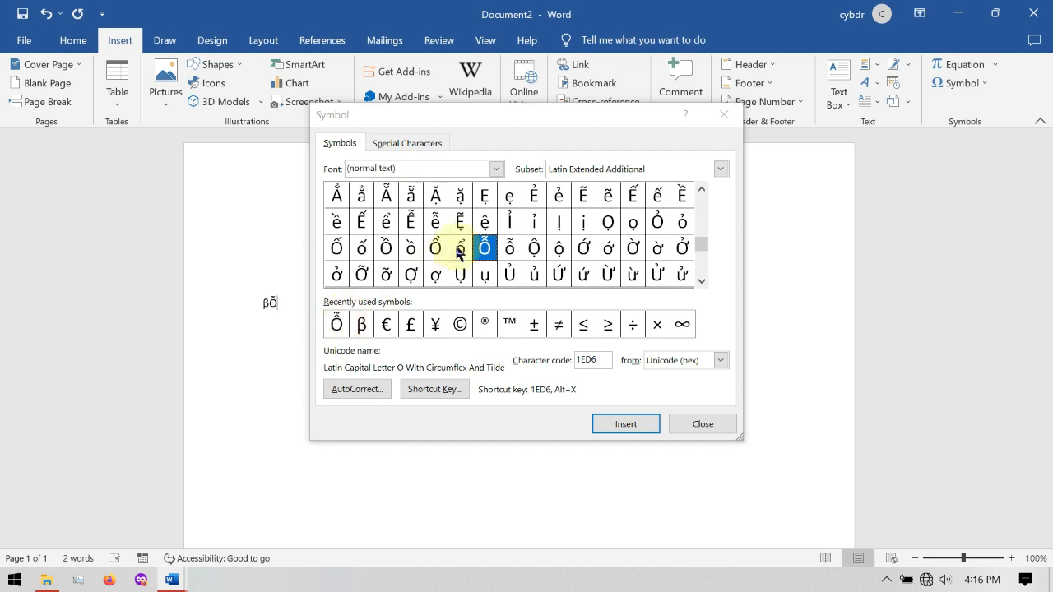
# - Browse the available symbols in the Greek Extended, Latin Extended Additional and Basic Latin subsets
pyautogui.click(702, 281)
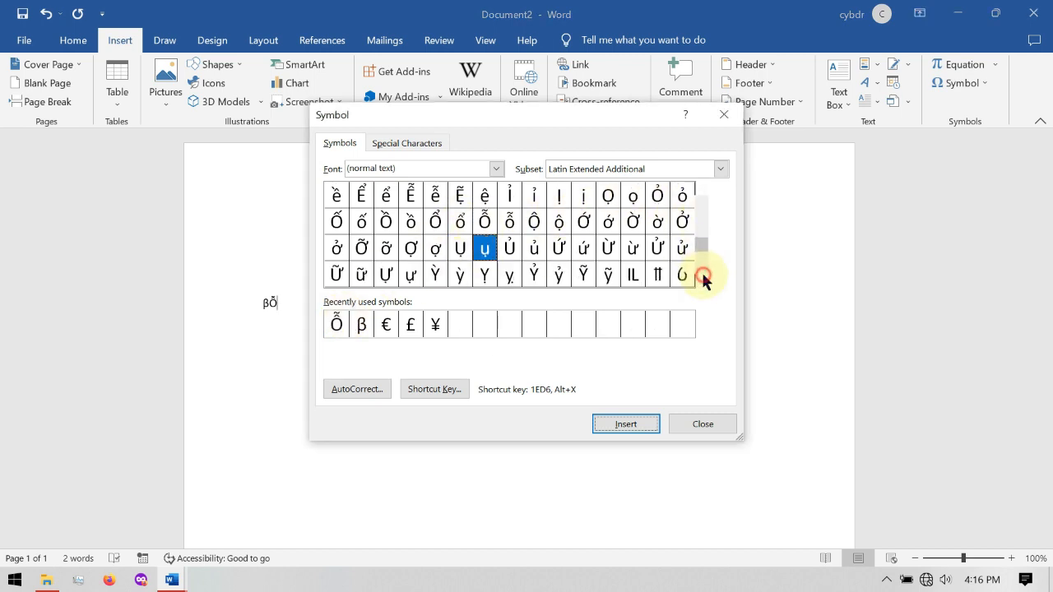
pyautogui.doubleClick(702, 280)
pyautogui.click(702, 280)
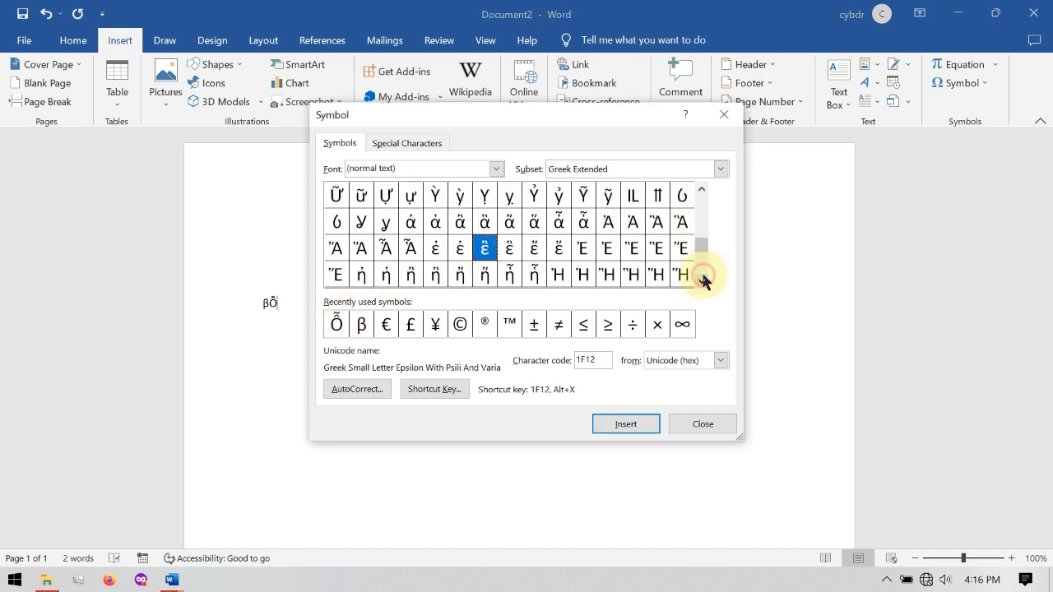
pyautogui.click(702, 281)
pyautogui.click(702, 280)
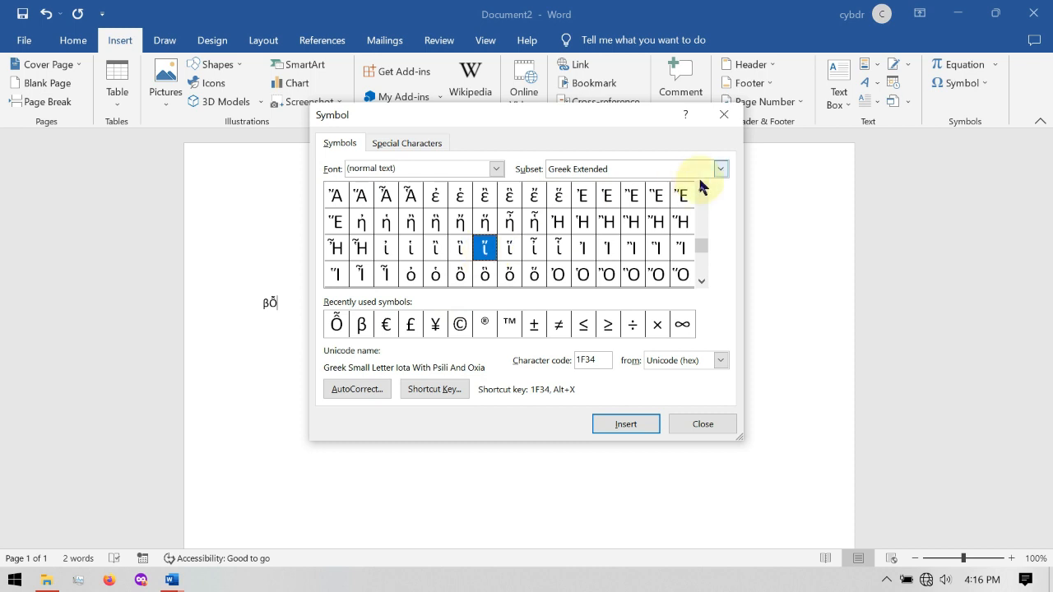
pyautogui.click(698, 218)
pyautogui.click(698, 215)
pyautogui.click(698, 215)
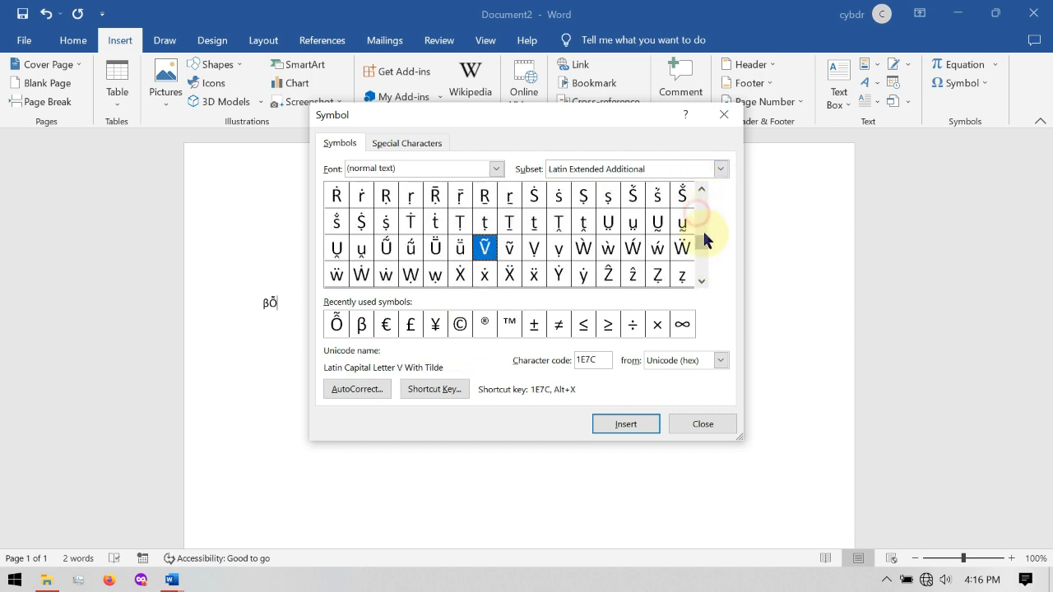
pyautogui.moveTo(699, 243); pyautogui.dragTo(706, 192)
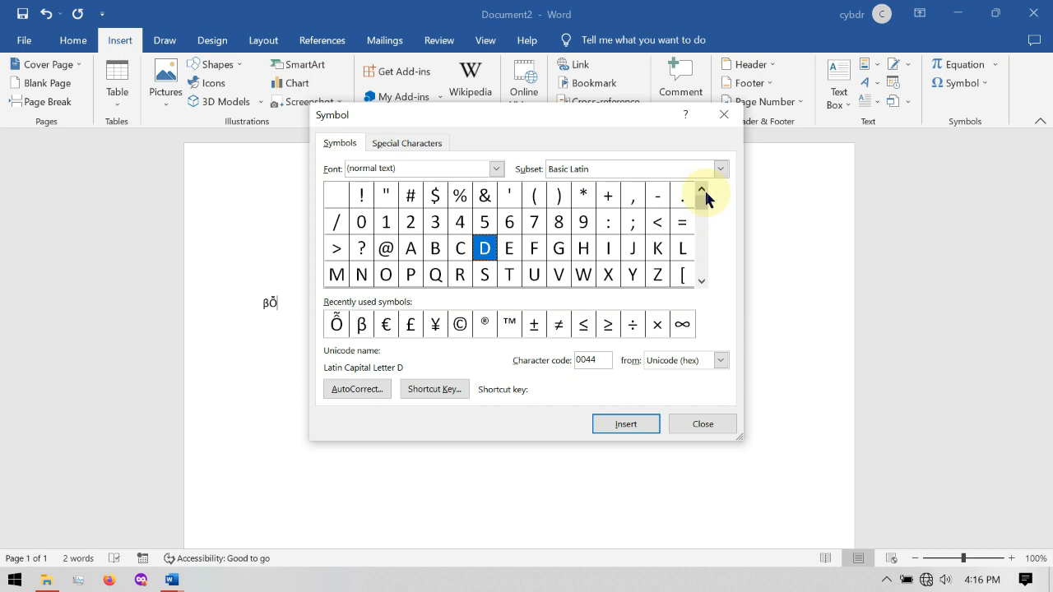
# - Assign Ctrl+T as the keyboard shortcut for the Exclamation Mark symbol from the Basic Latin subset, saved in Normal
pyautogui.click(367, 201)
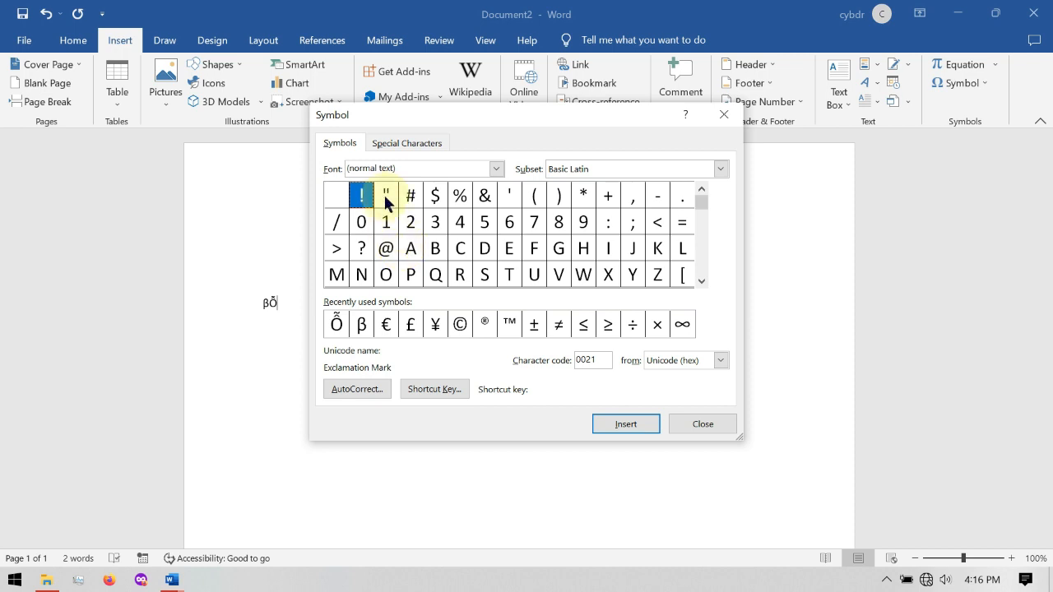
pyautogui.click(434, 390)
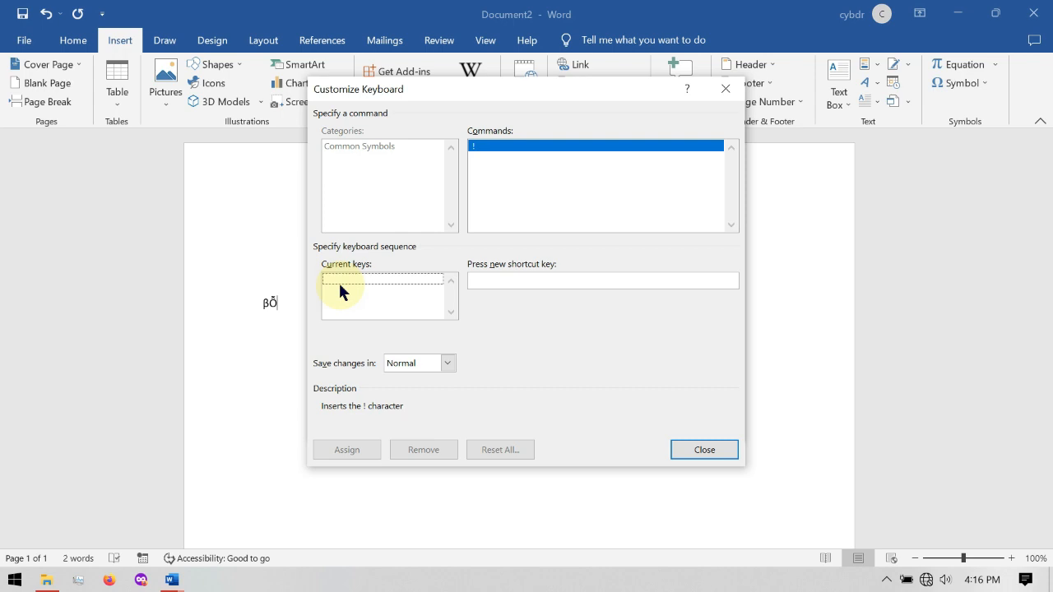
pyautogui.click(524, 279)
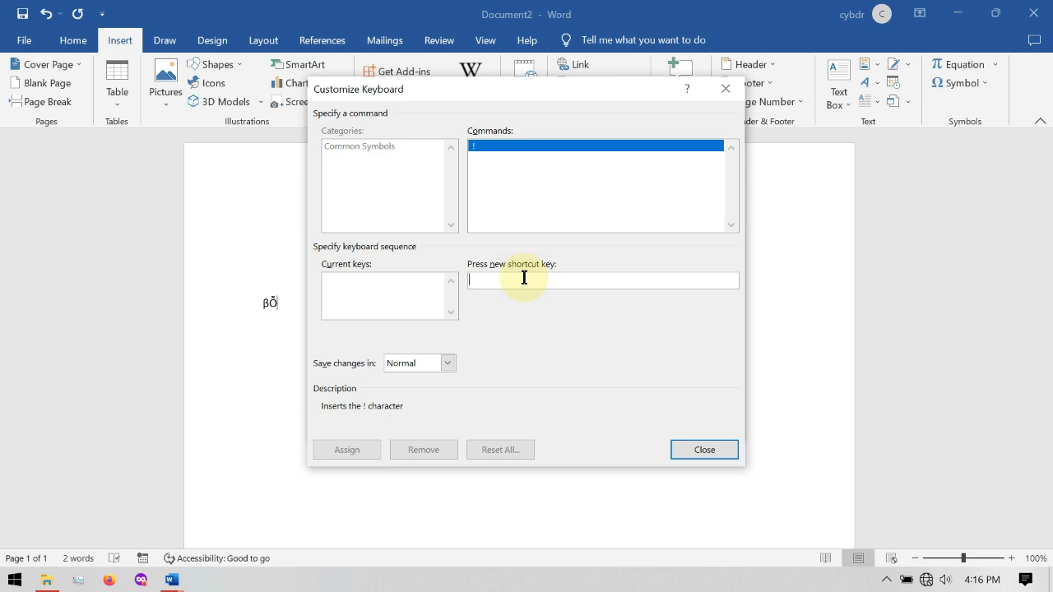
pyautogui.hotkey('ctrl', 't')
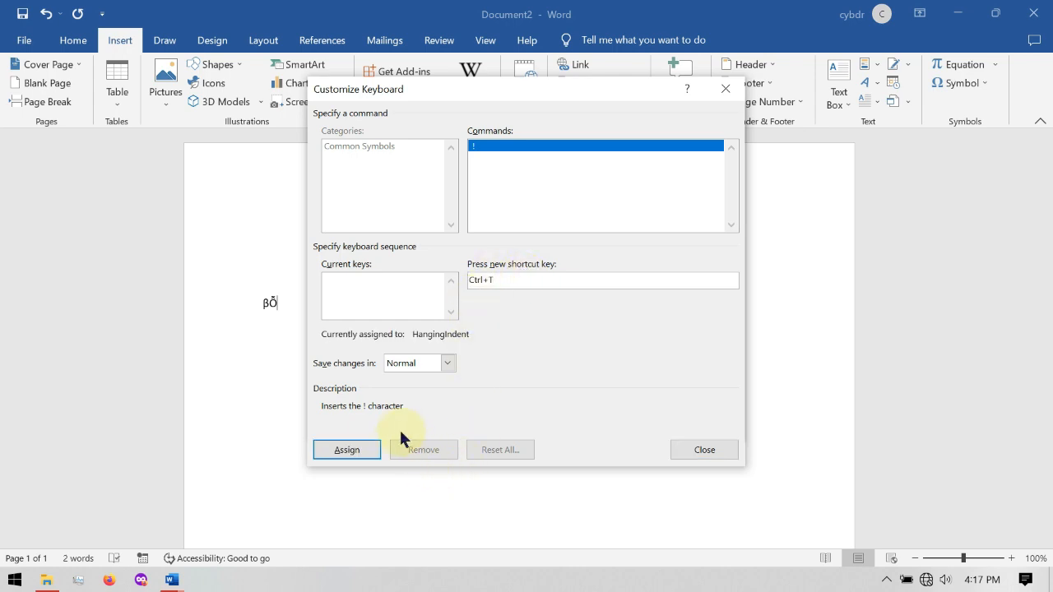
pyautogui.click(371, 449)
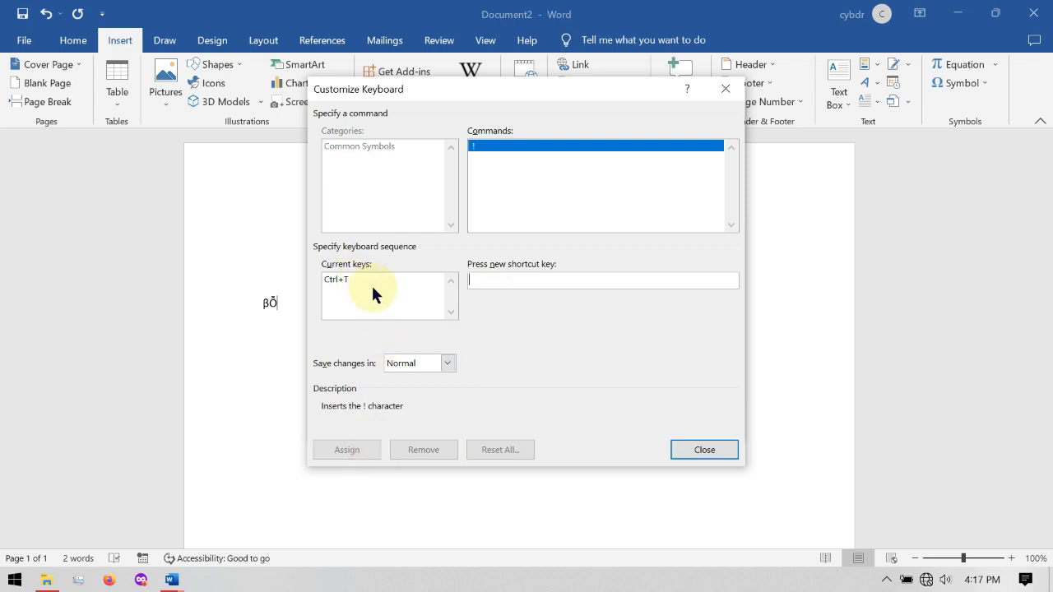
pyautogui.click(706, 447)
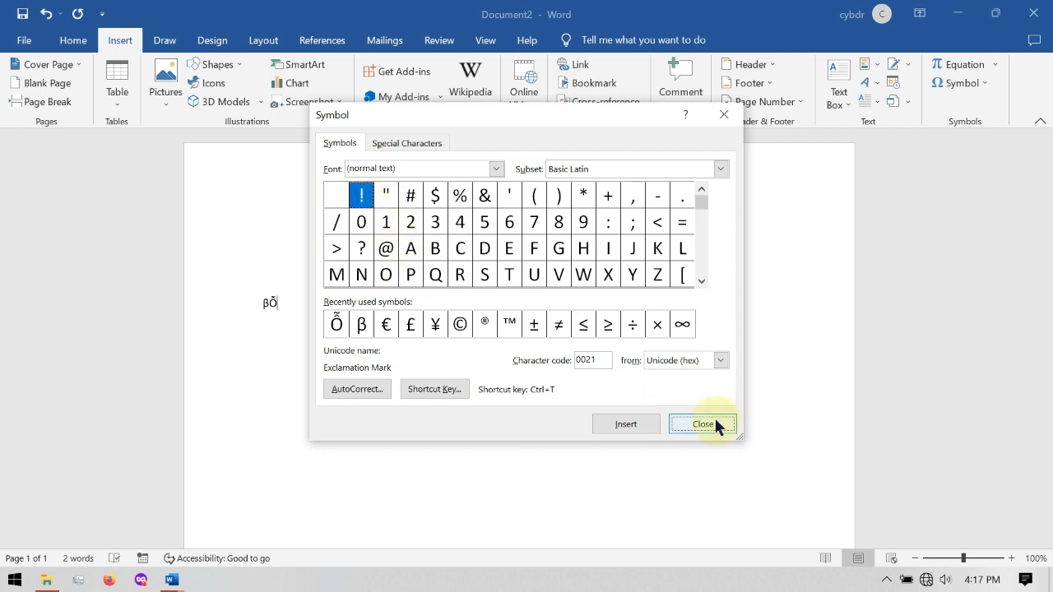
pyautogui.click(683, 425)
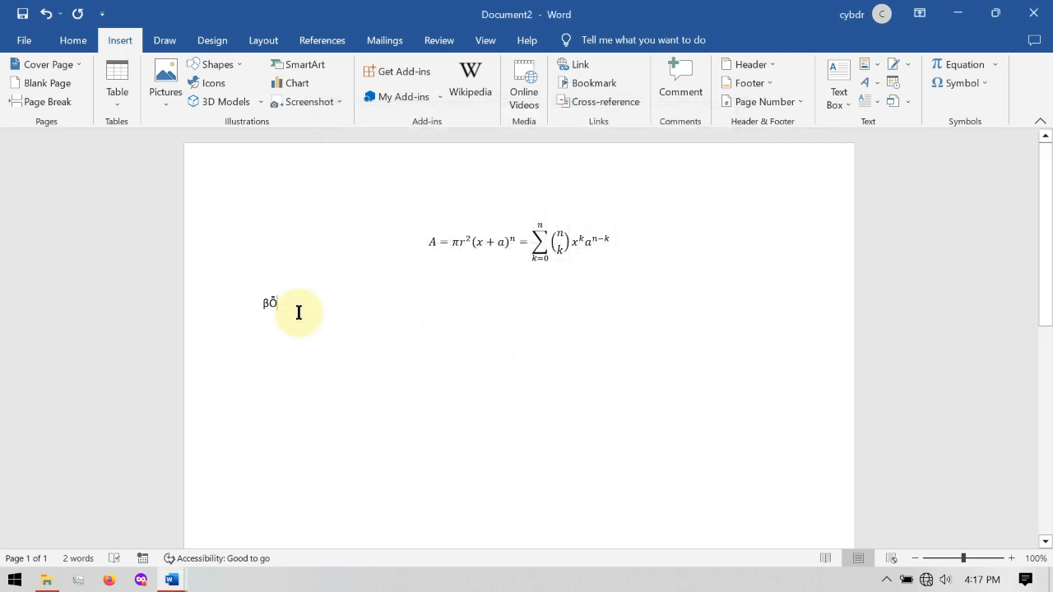
# - Add an exclamation mark two lines below the βỖ symbols and four more on the empty line in between
pyautogui.press('Return')
pyautogui.press('Return')
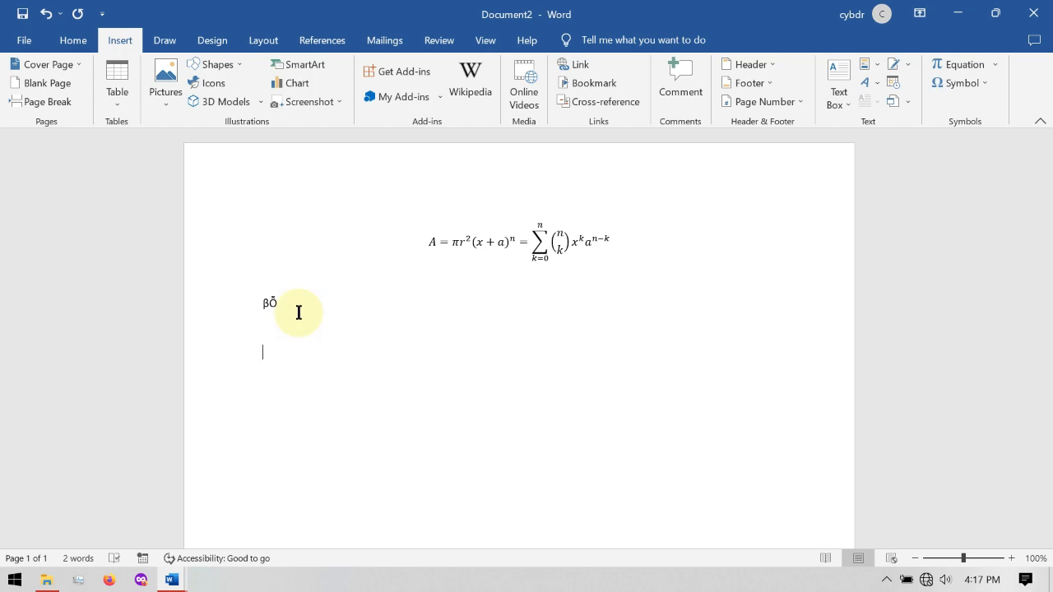
pyautogui.write('!')
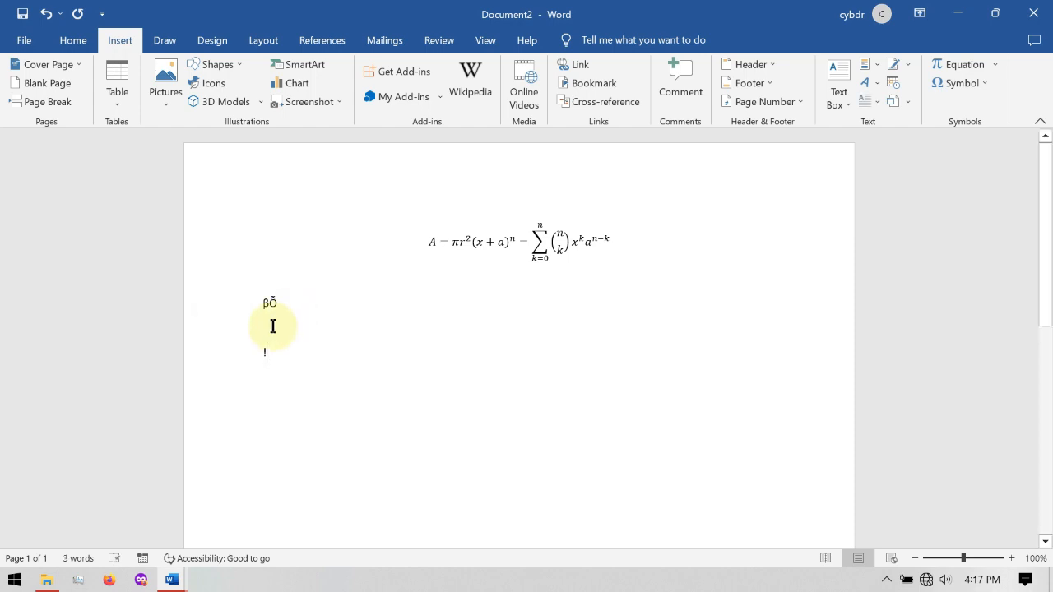
pyautogui.click(284, 331)
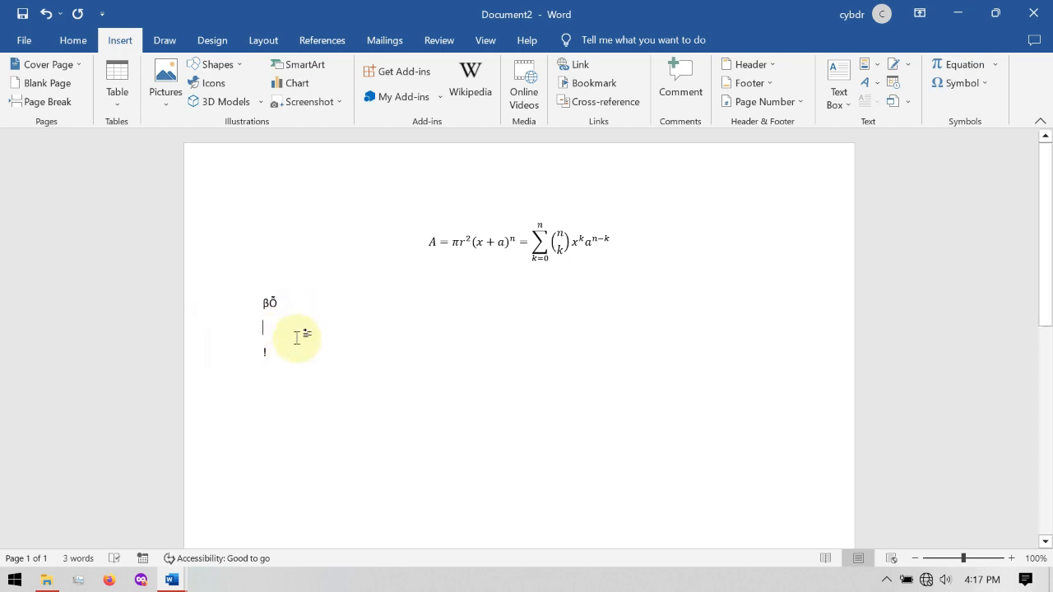
pyautogui.write('!!!!')
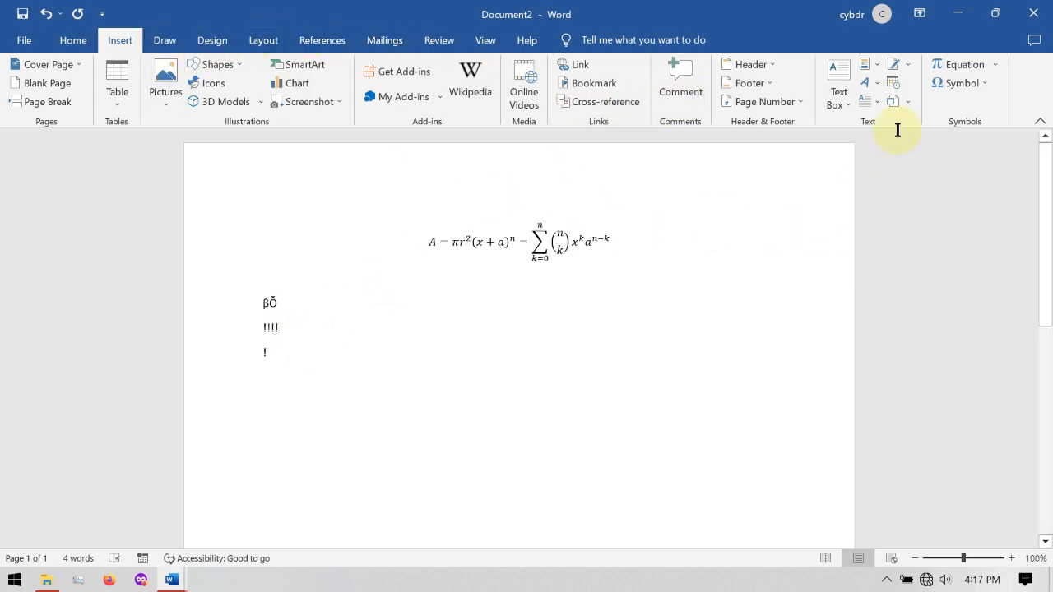
# - Remove the Ctrl+T shortcut assignment from the Exclamation Mark symbol in the Basic Latin subset
pyautogui.click(987, 82)
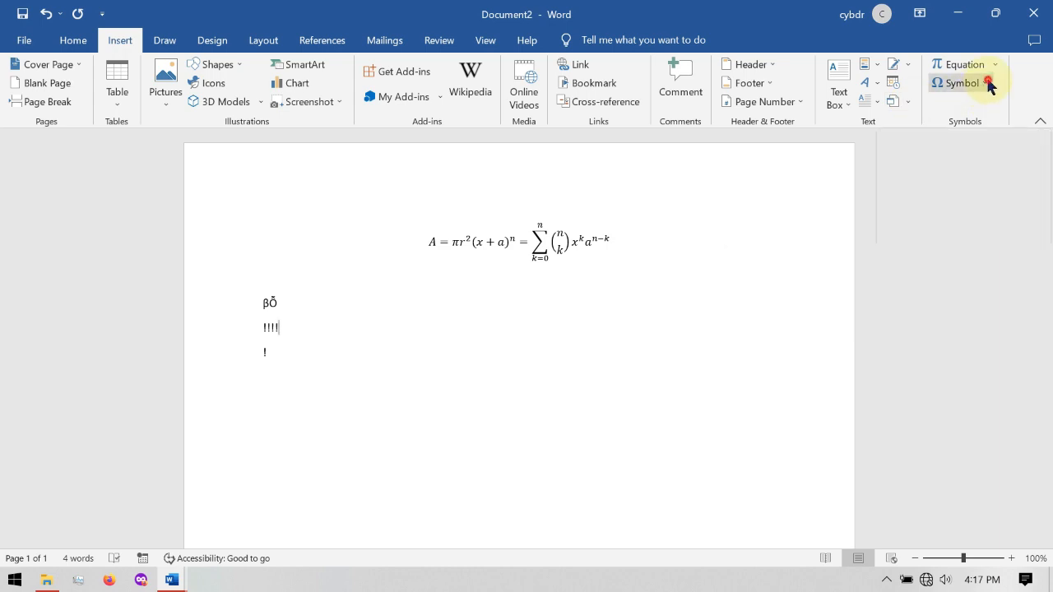
pyautogui.click(980, 205)
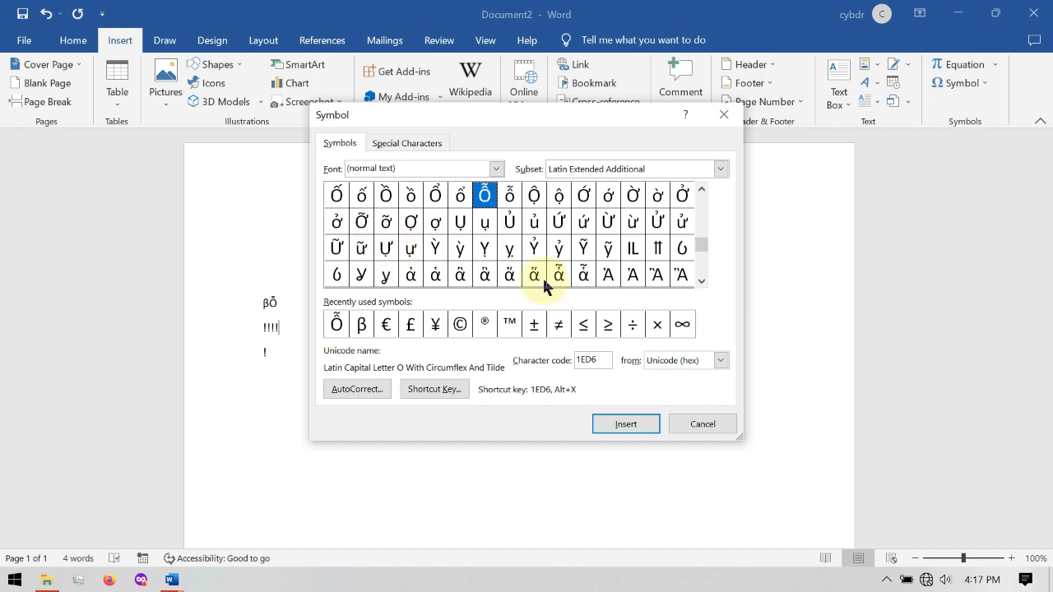
pyautogui.click(697, 207)
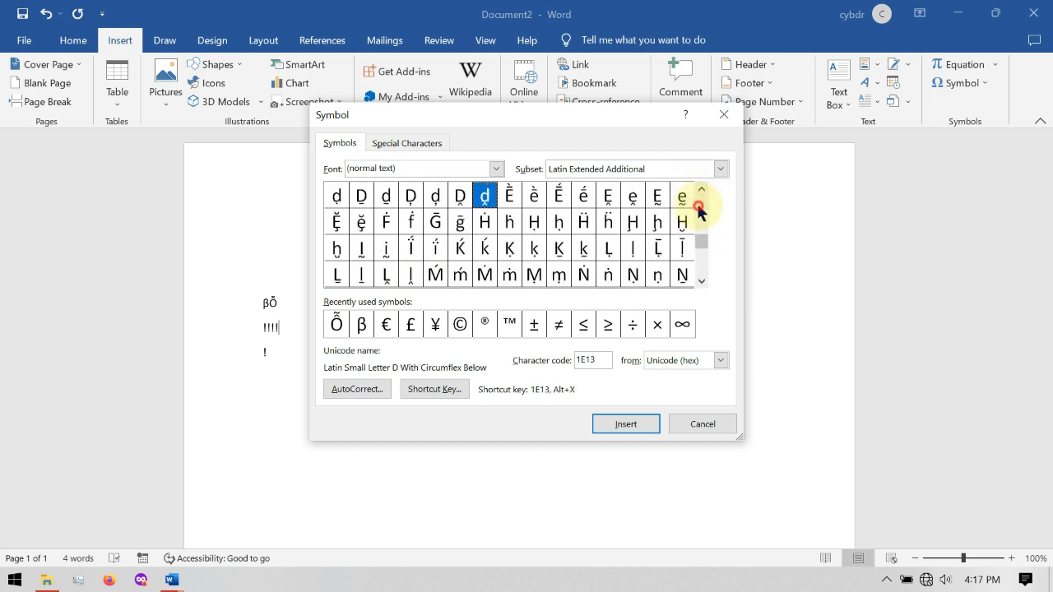
pyautogui.moveTo(699, 240); pyautogui.dragTo(715, 200)
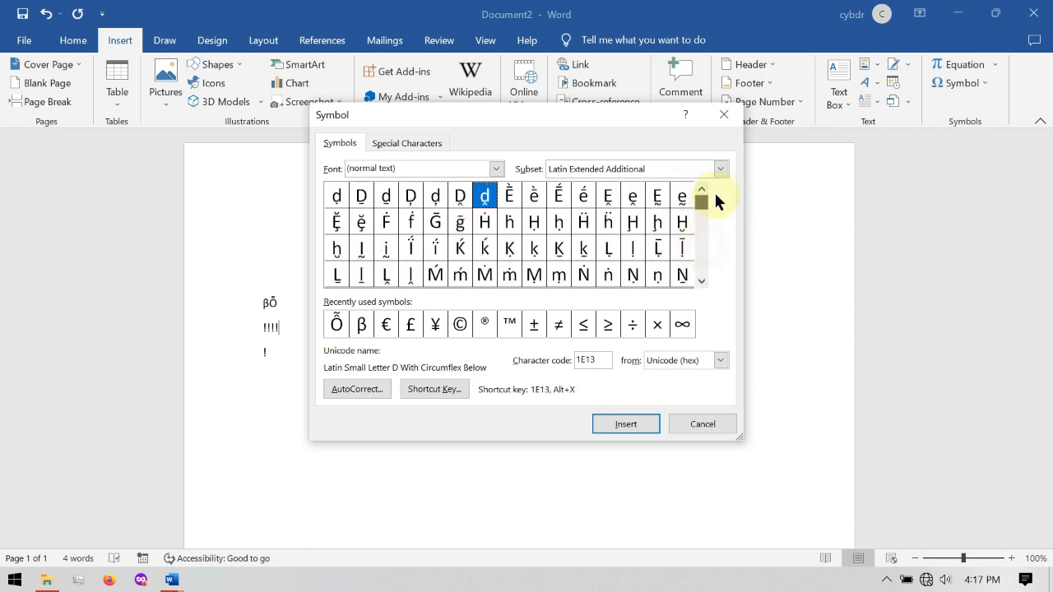
pyautogui.click(363, 197)
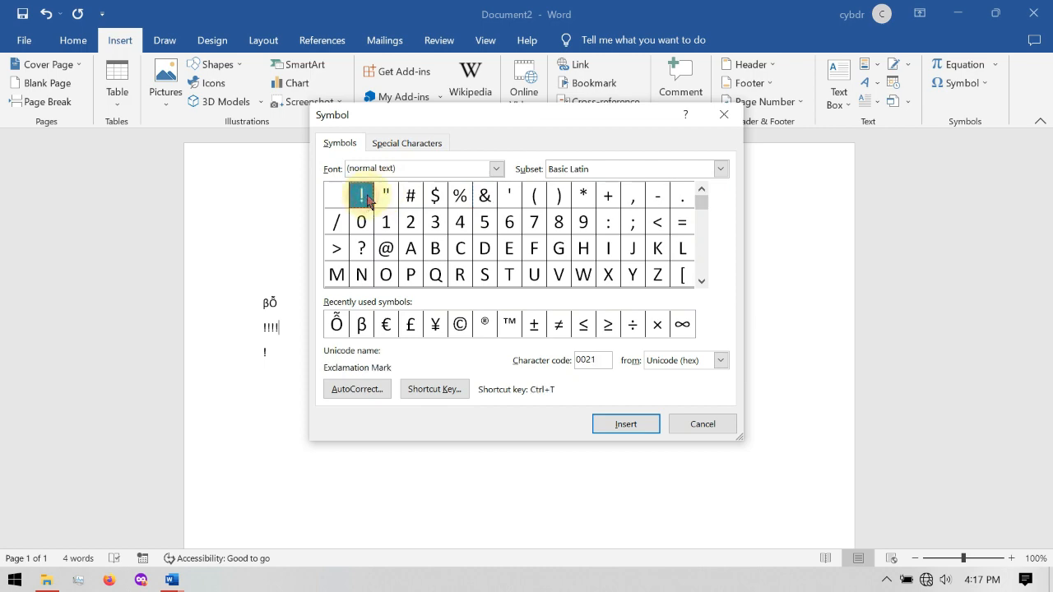
pyautogui.click(416, 391)
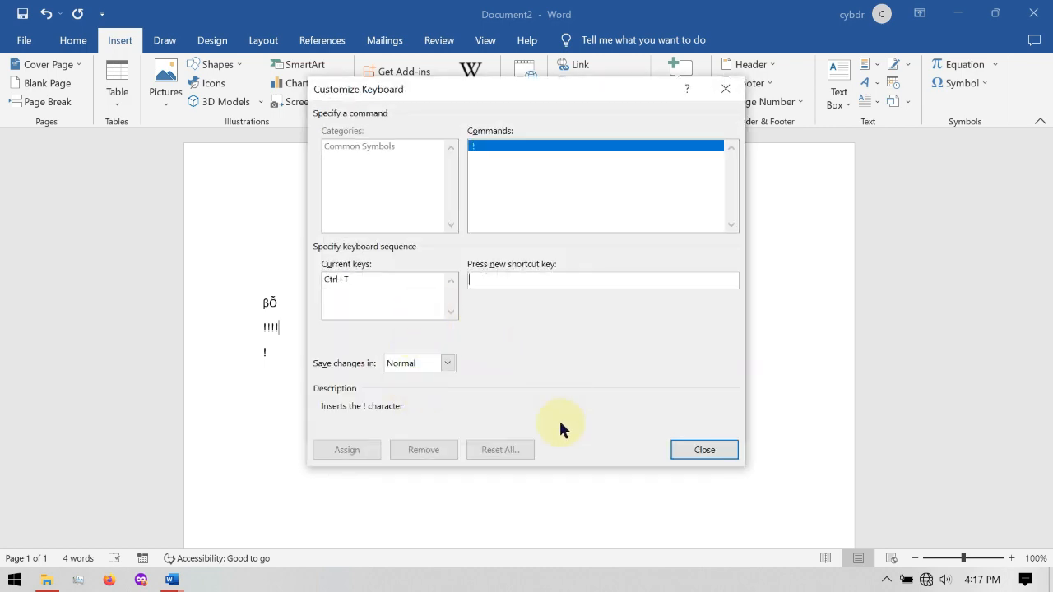
pyautogui.click(400, 282)
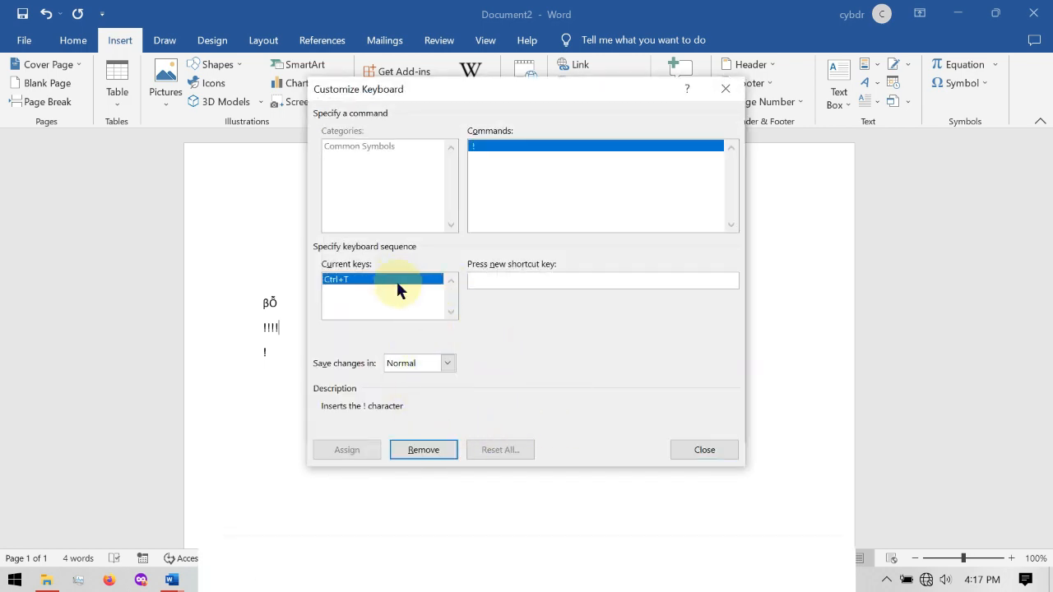
pyautogui.click(419, 448)
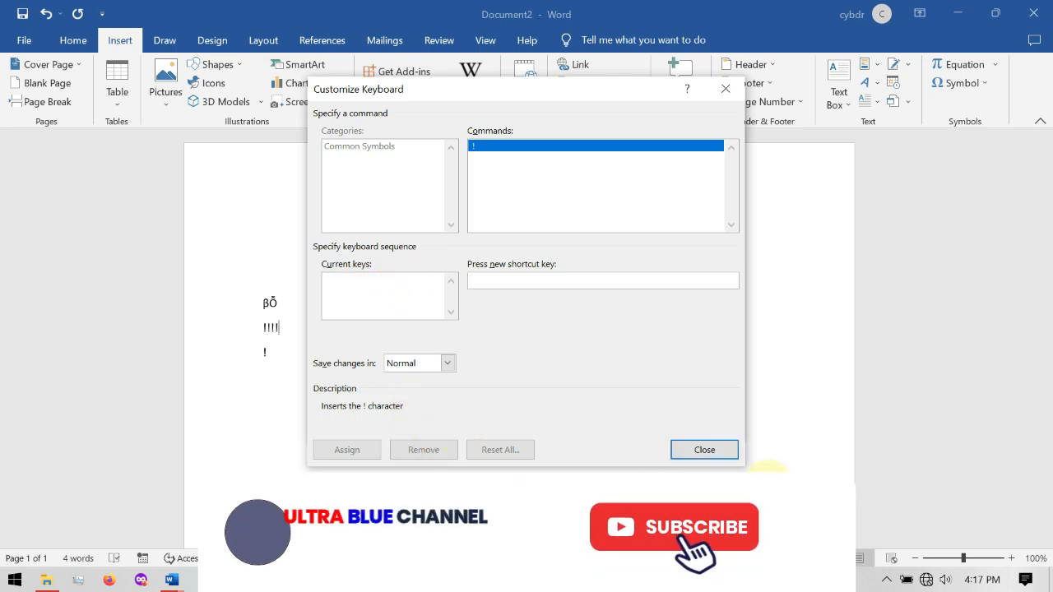
pyautogui.click(694, 450)
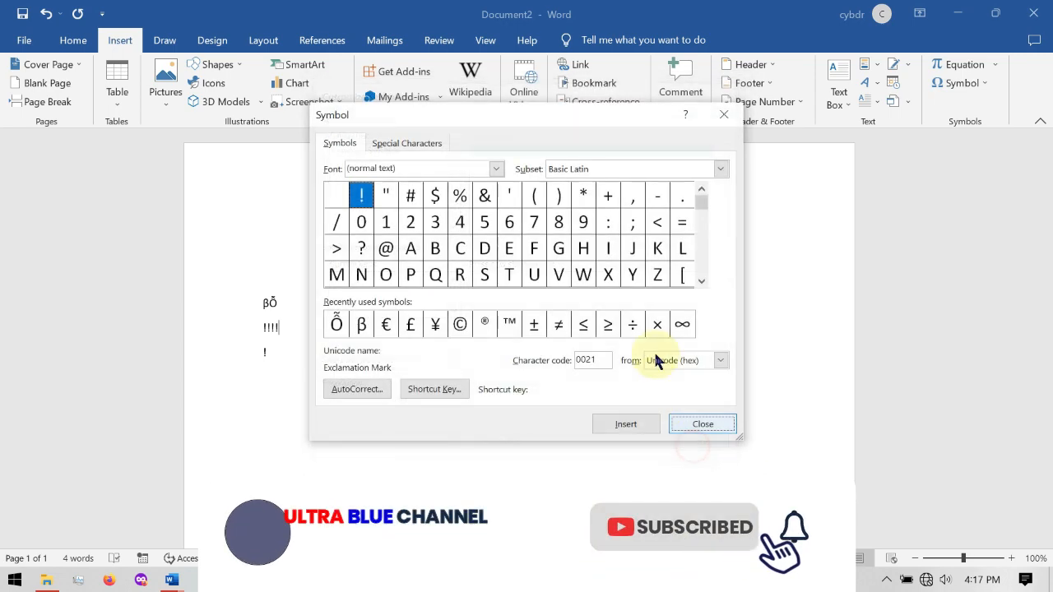
pyautogui.click(722, 113)
# - Insert the Ὥ symbol (character code 1F6D) from the Greek Extended subset on the empty line between the equation and βỖ
pyautogui.moveTo(242, 371); pyautogui.dragTo(583, 228)
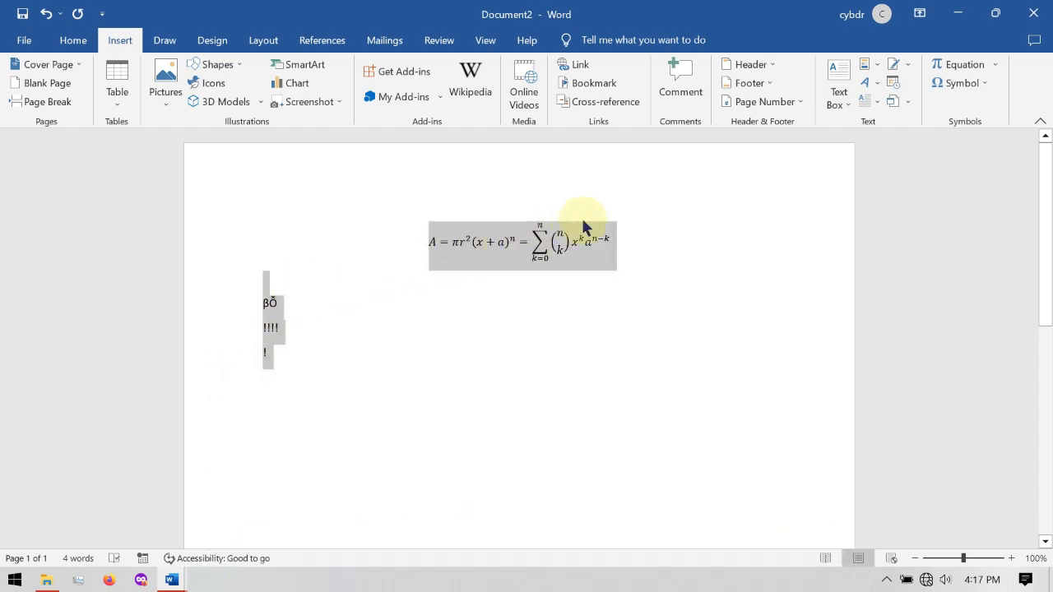
pyautogui.click(739, 244)
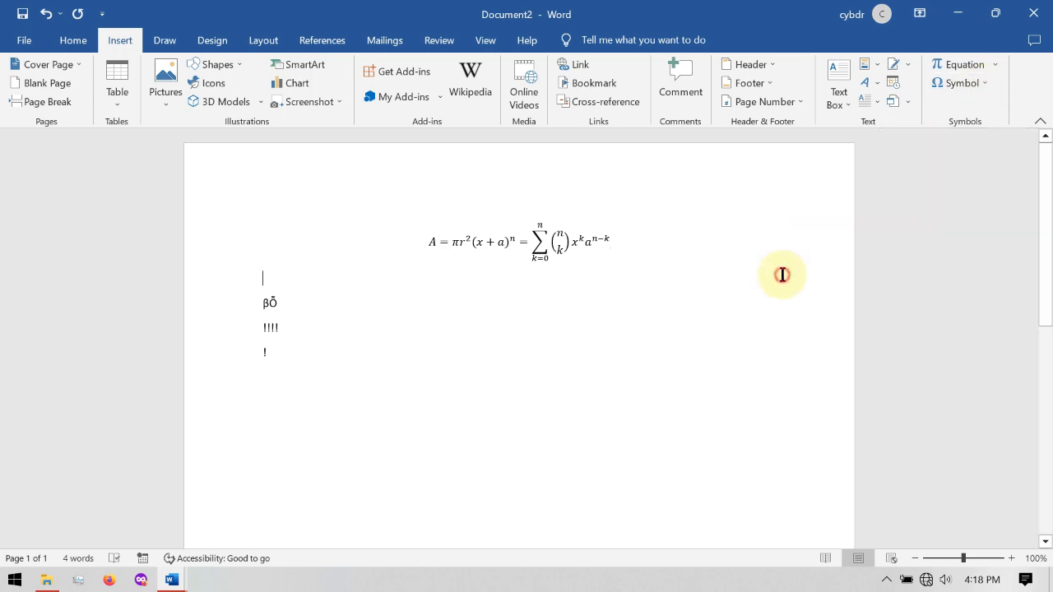
pyautogui.click(73, 38)
pyautogui.click(119, 42)
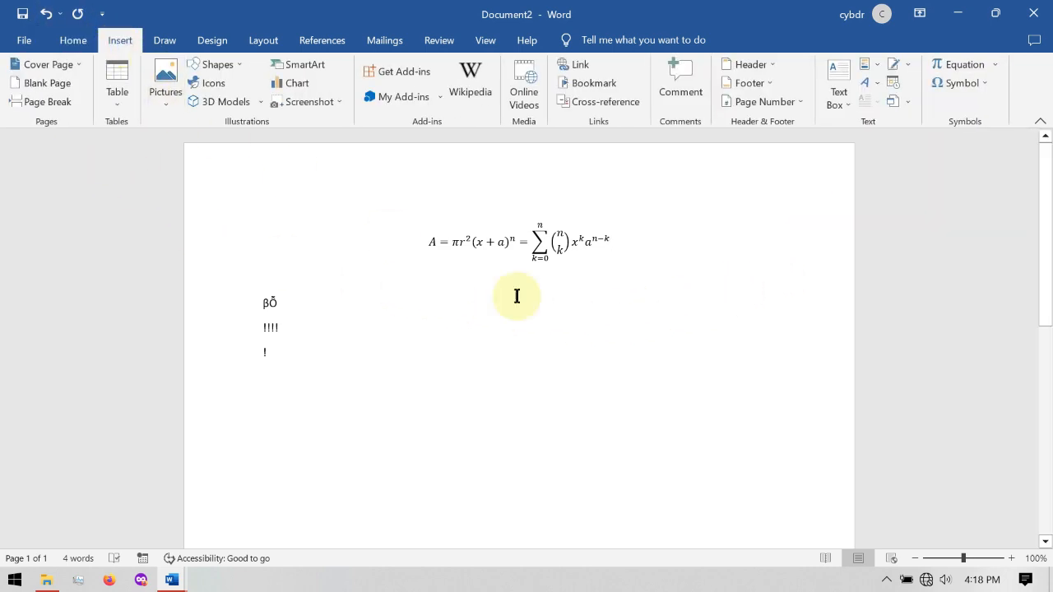
pyautogui.click(983, 85)
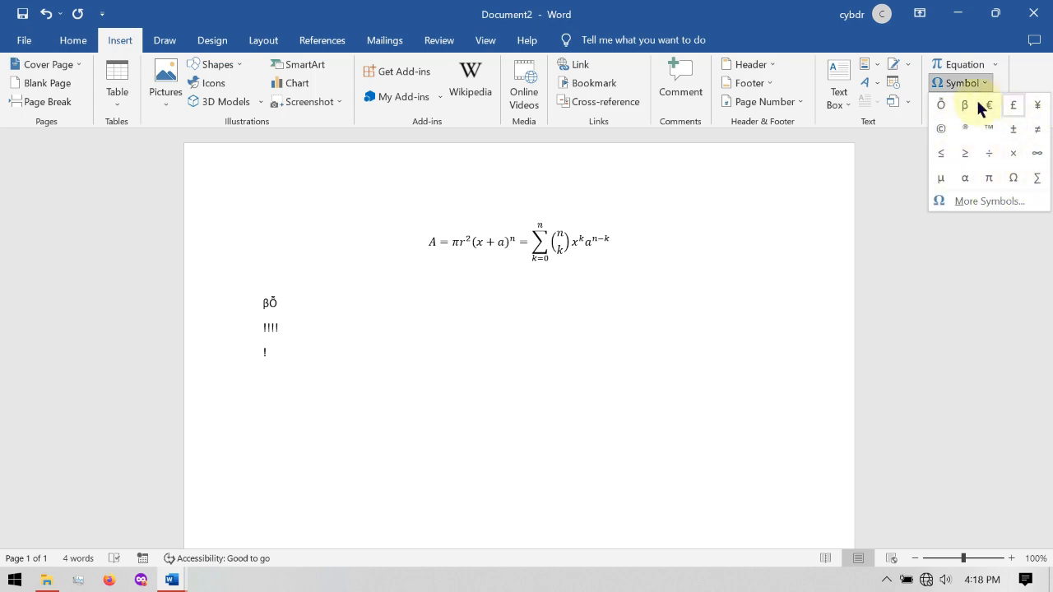
pyautogui.click(979, 202)
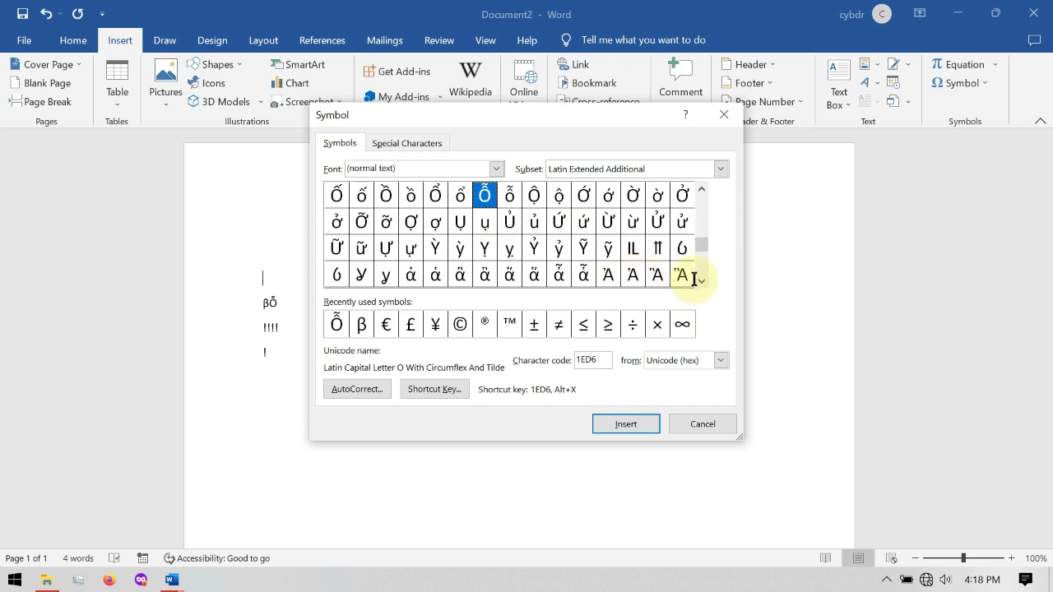
pyautogui.moveTo(702, 280); pyautogui.dragTo(702, 280)
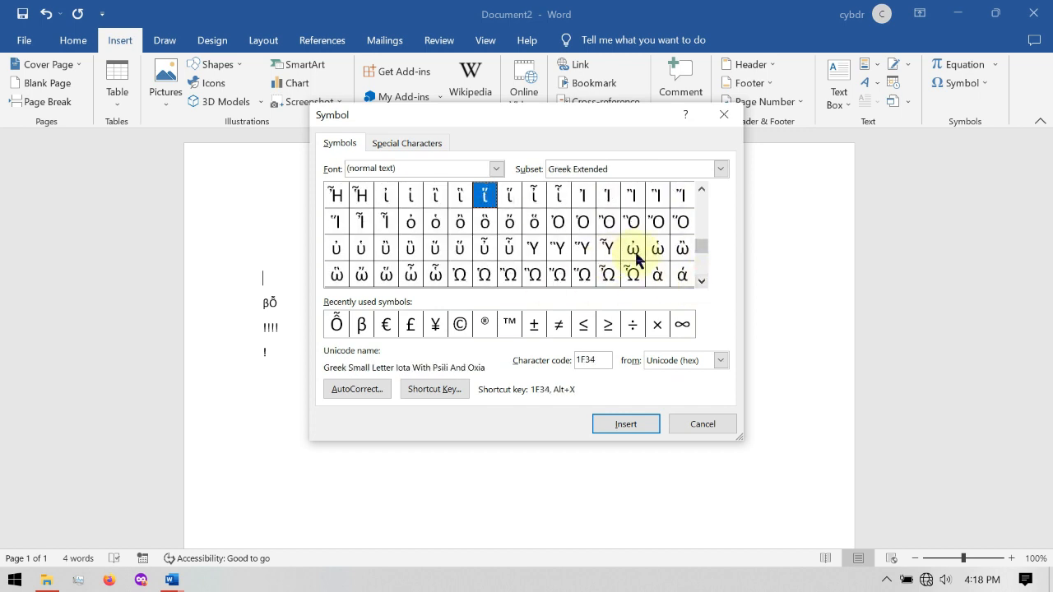
pyautogui.click(579, 277)
pyautogui.click(615, 424)
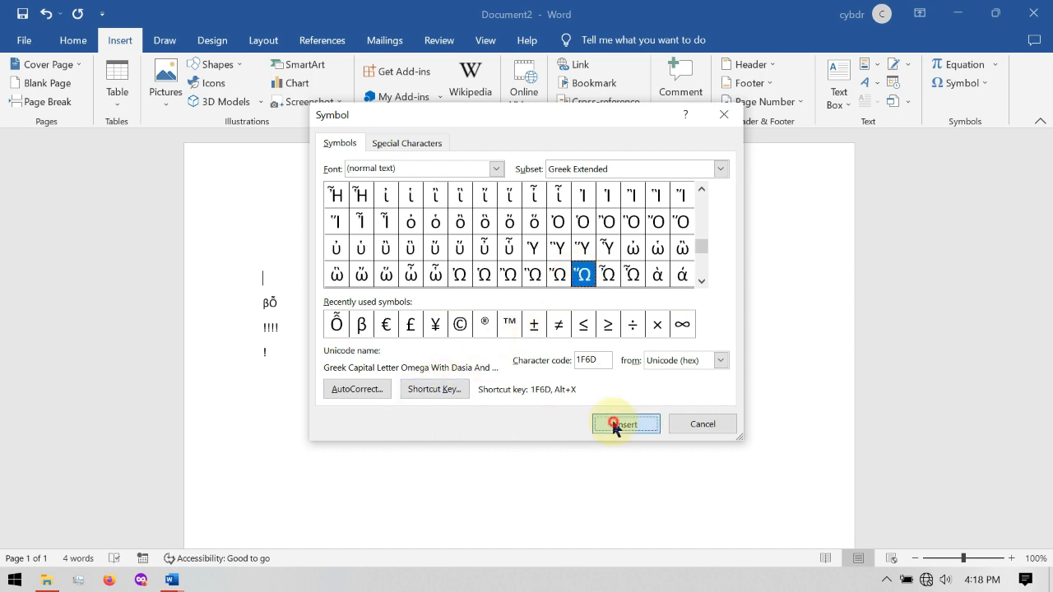
pyautogui.click(237, 289)
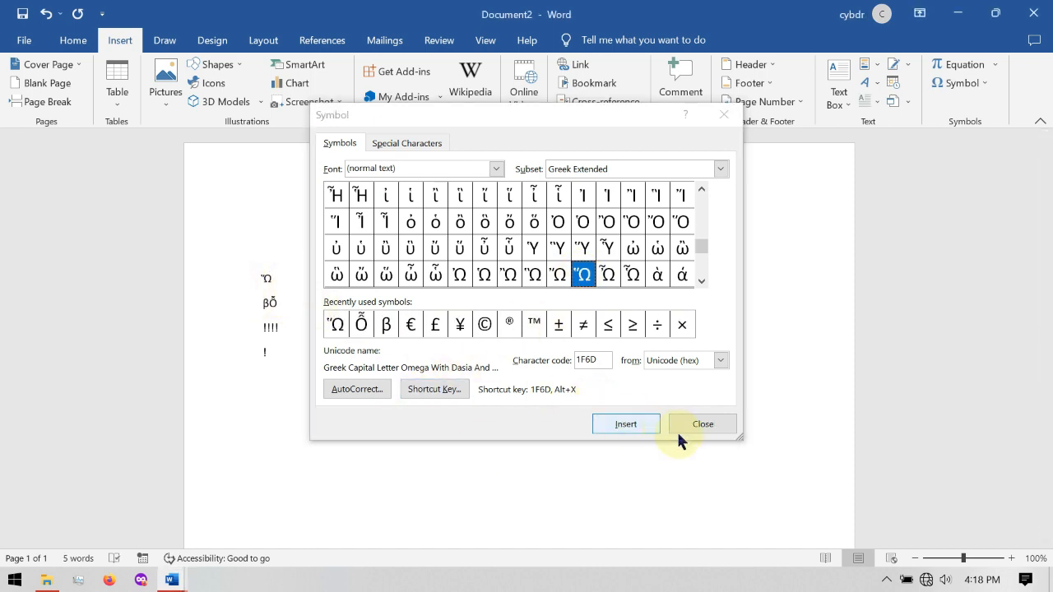
pyautogui.click(697, 424)
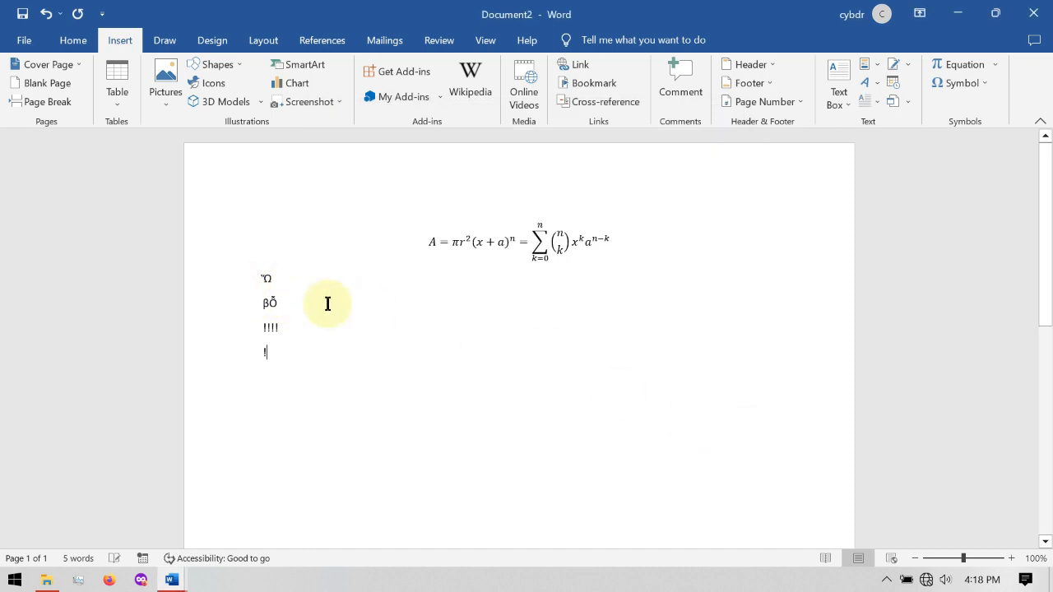
pyautogui.moveTo(212, 288); pyautogui.dragTo(308, 310)
pyautogui.click(513, 326)
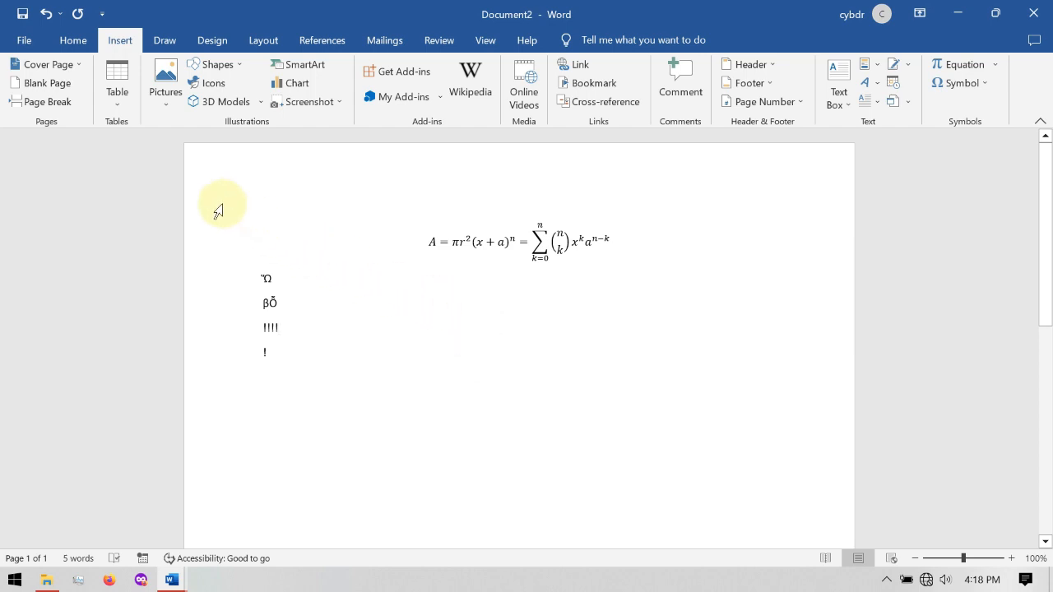
pyautogui.click(65, 39)
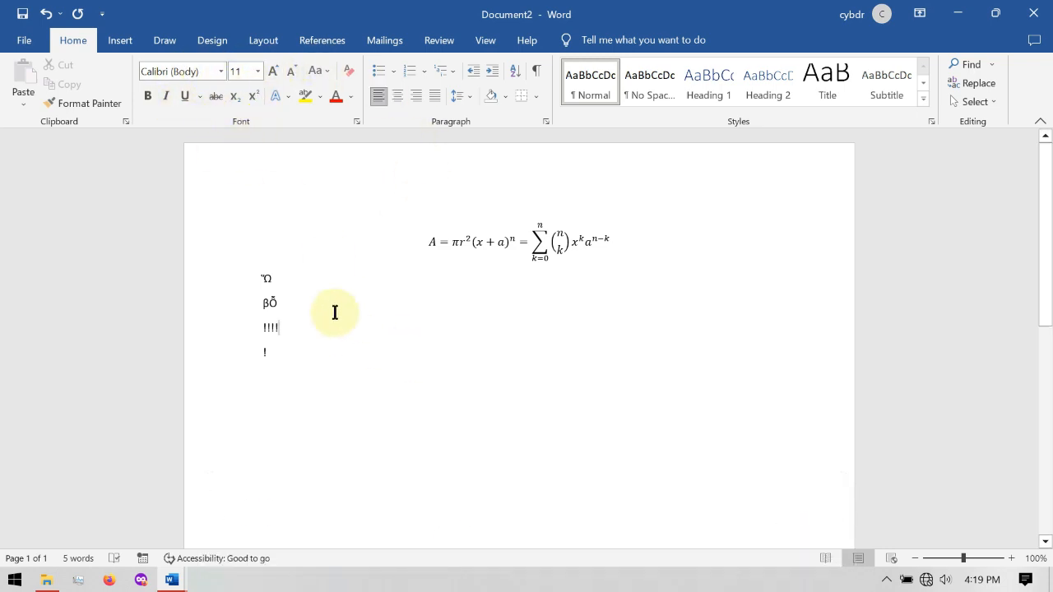
pyautogui.click(345, 269)
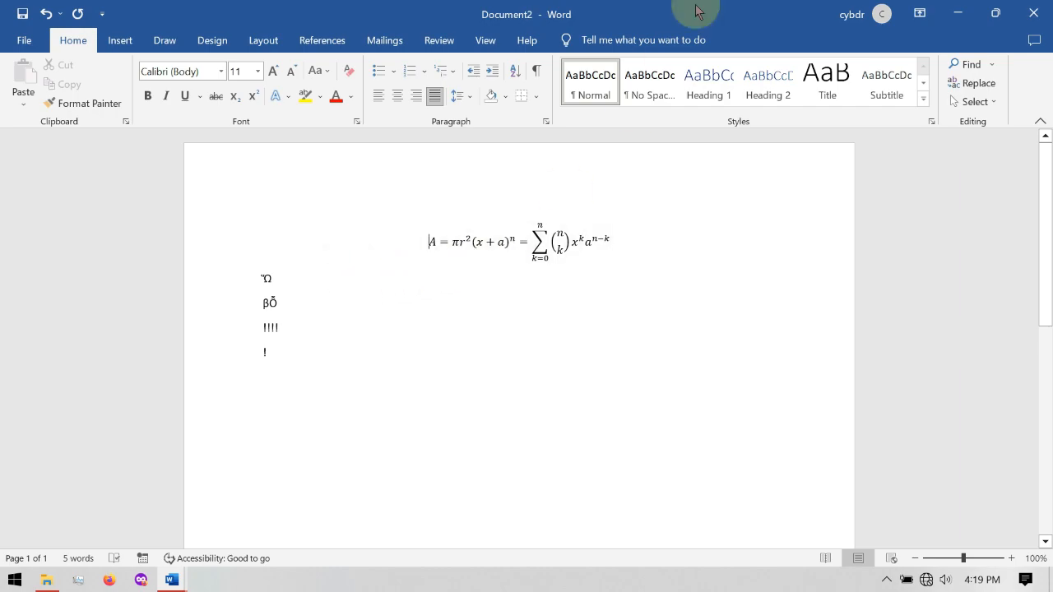